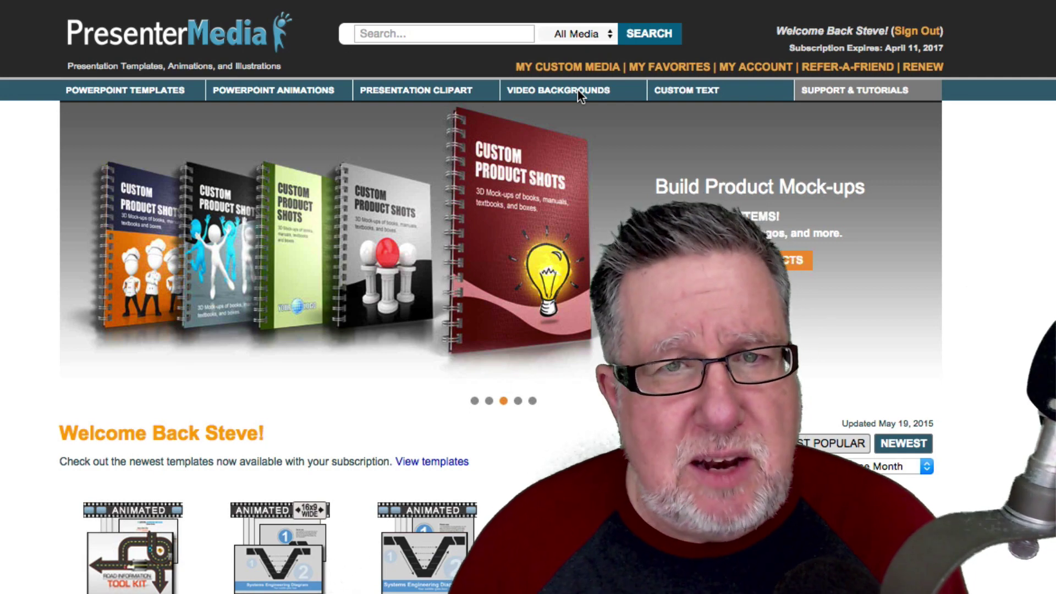
# Step: Open the Video Backgrounds gallery and scroll down to the billboard designs
pyautogui.moveTo(575, 93)
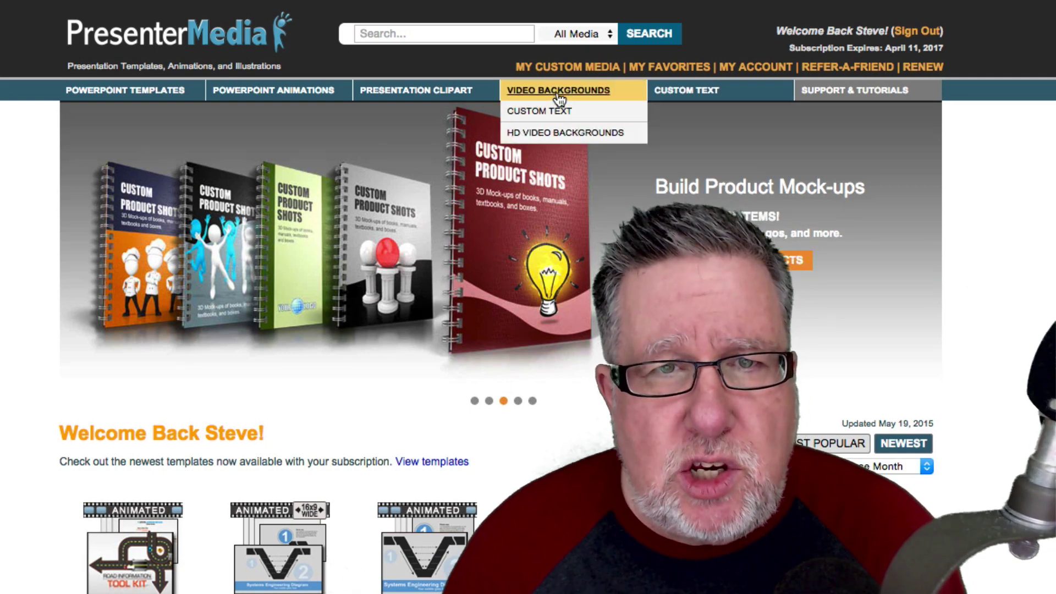
pyautogui.click(558, 95)
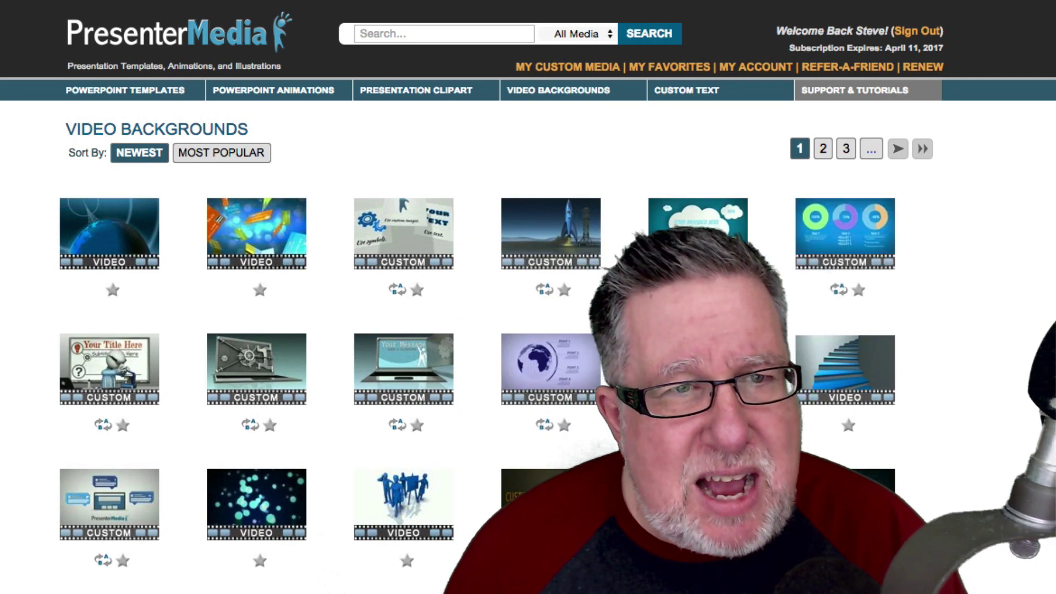
pyautogui.scroll(-4, 594, 319)
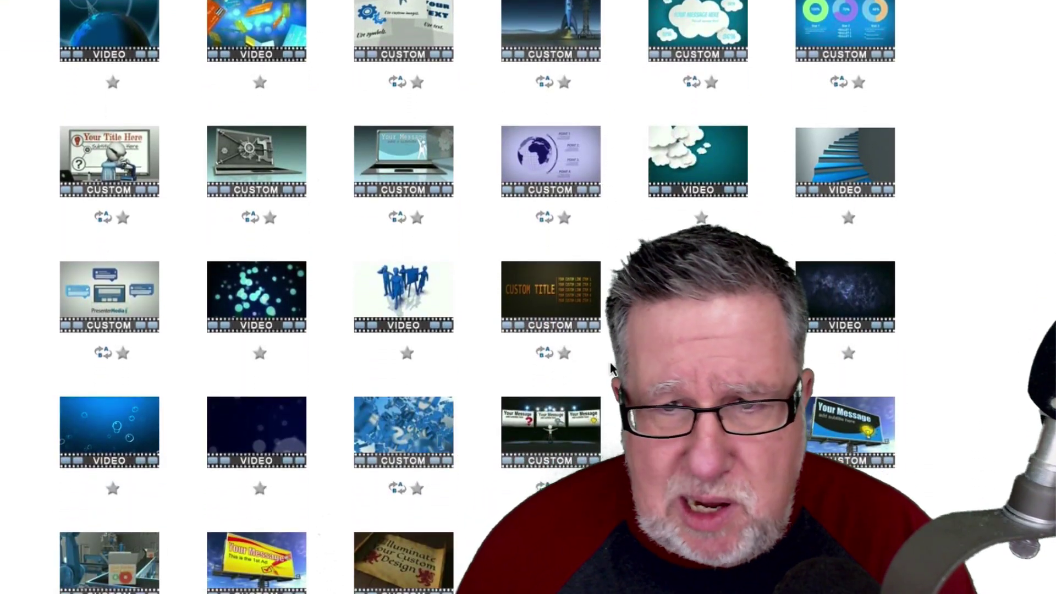
pyautogui.moveTo(877, 409)
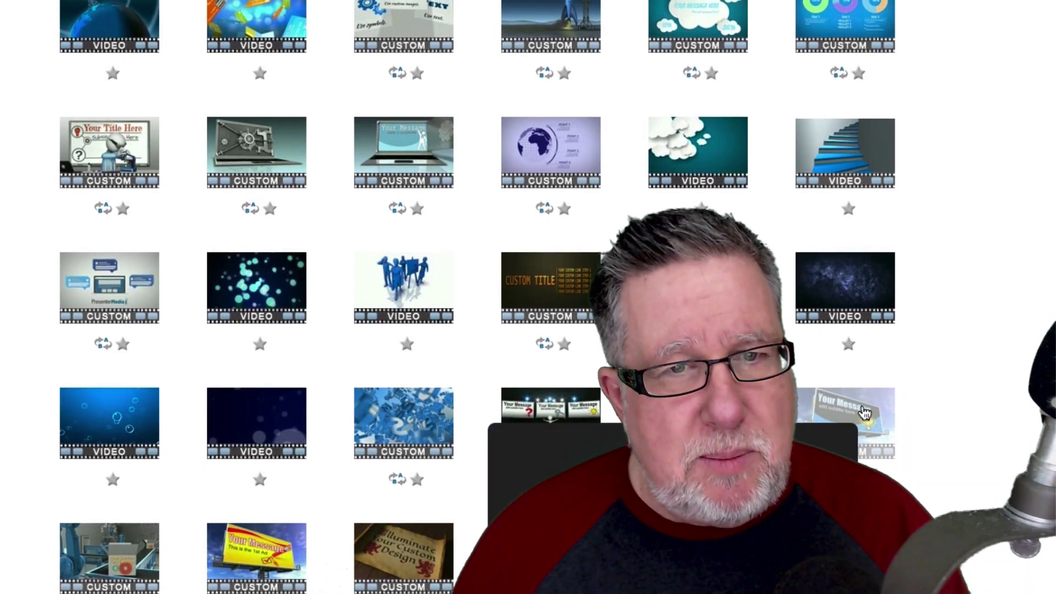
# Step: Open the Your Message billboard video and review its preview and PPTX/WMV/MOV/FLV download options
pyautogui.click(865, 413)
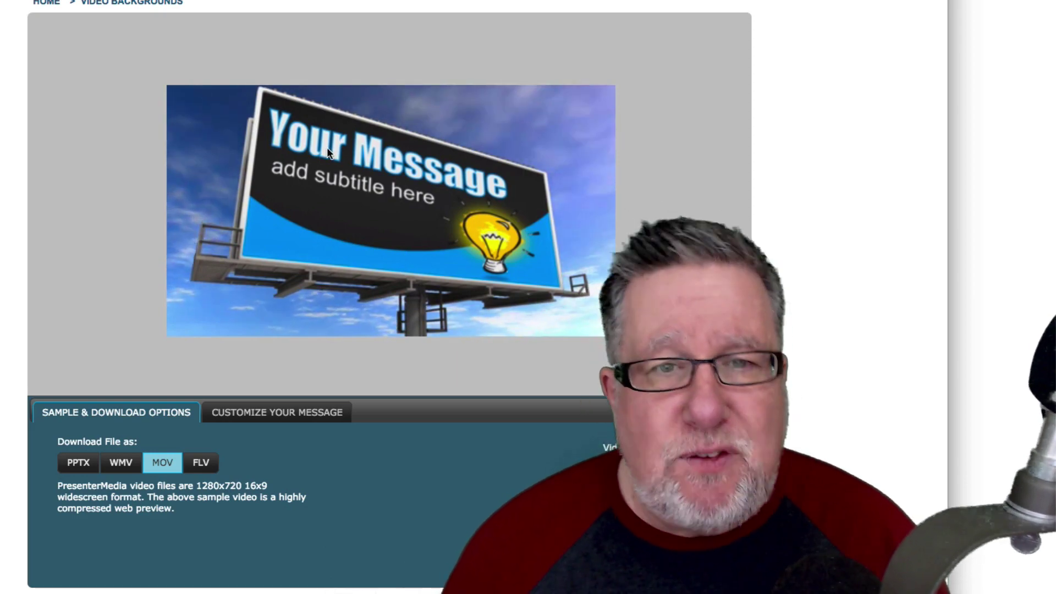
pyautogui.scroll(-1, 328, 152)
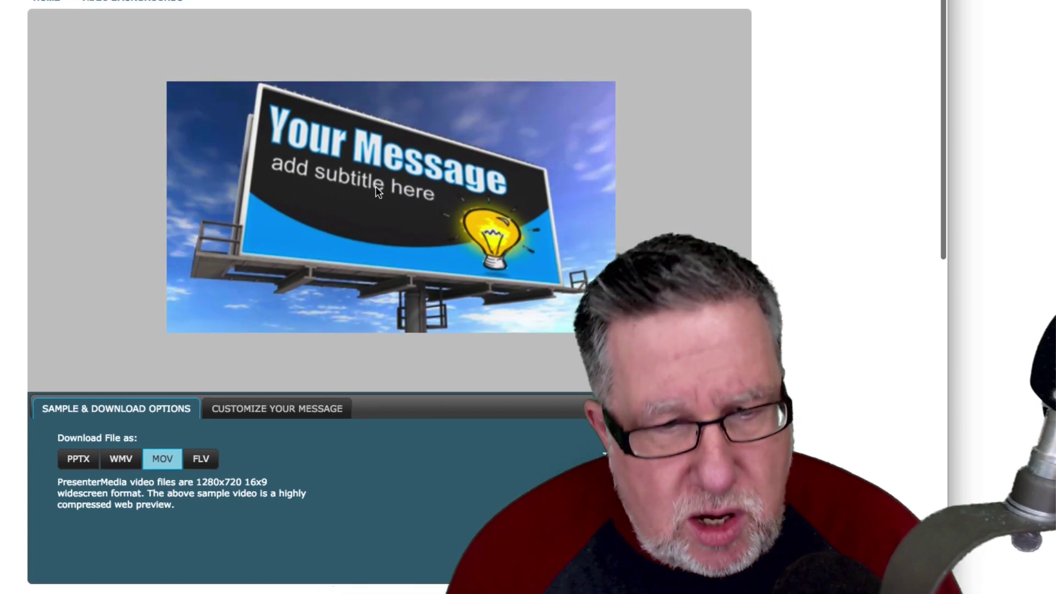
pyautogui.scroll(-1, 279, 413)
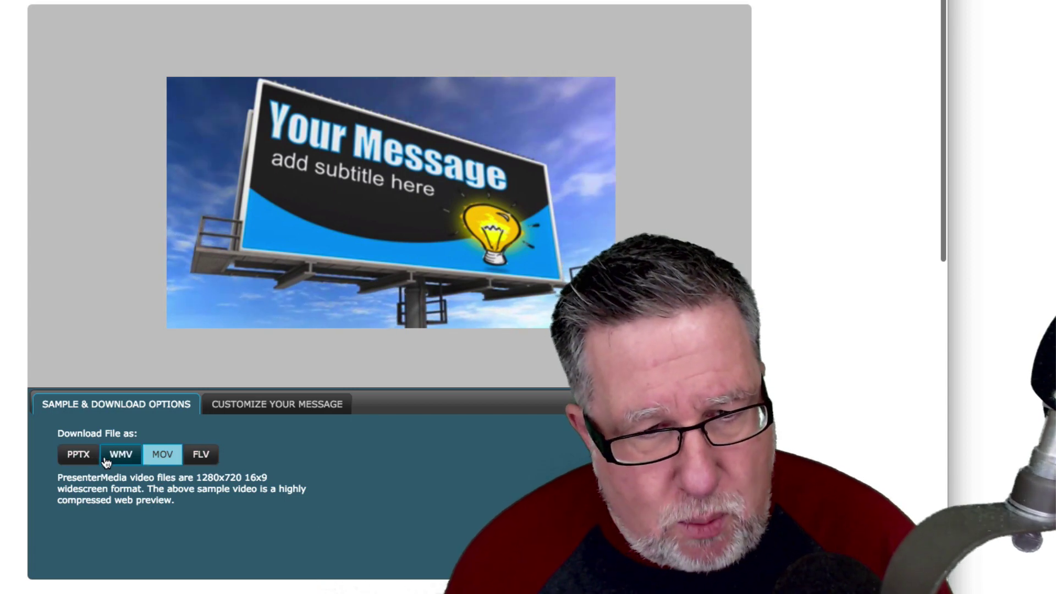
pyautogui.scroll(1, 106, 462)
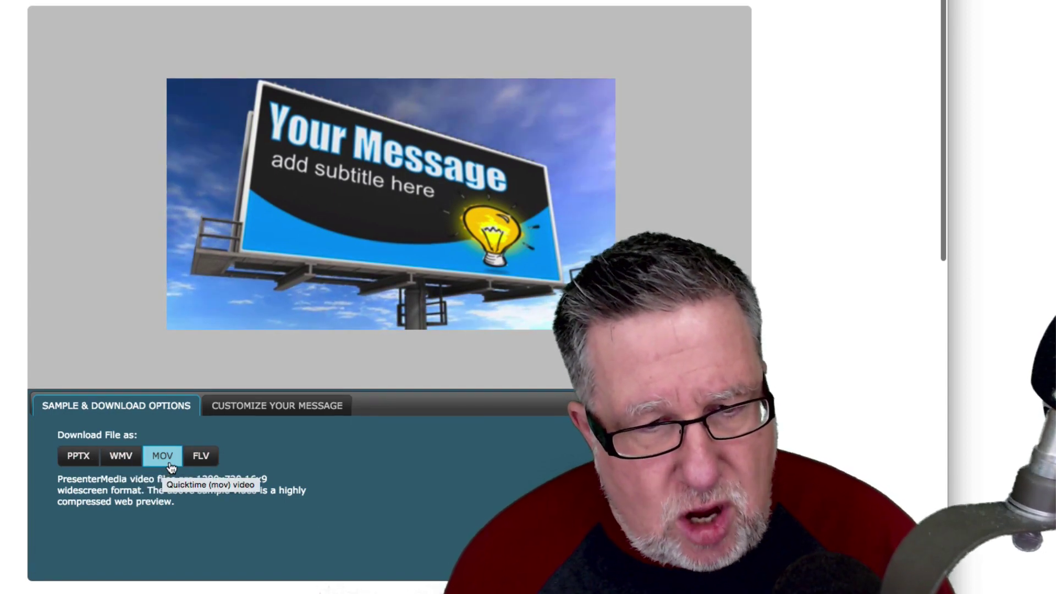
pyautogui.click(260, 403)
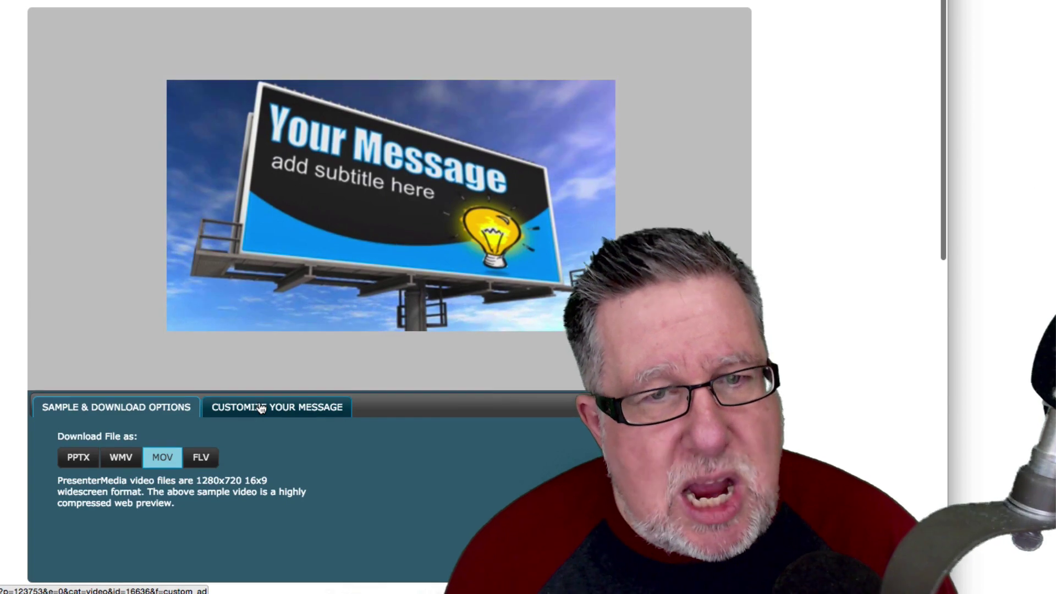
# Step: Change the billboard headline to the presenter's name plus 'Says' and the subtitle to 'this is AWESOME'
pyautogui.click(292, 115)
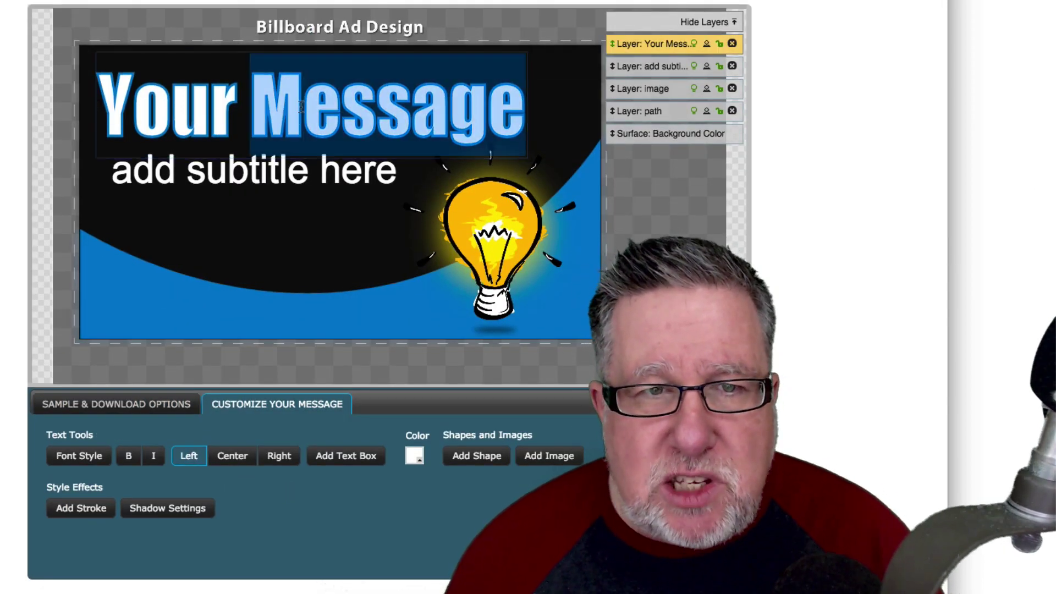
pyautogui.tripleClick(301, 106)
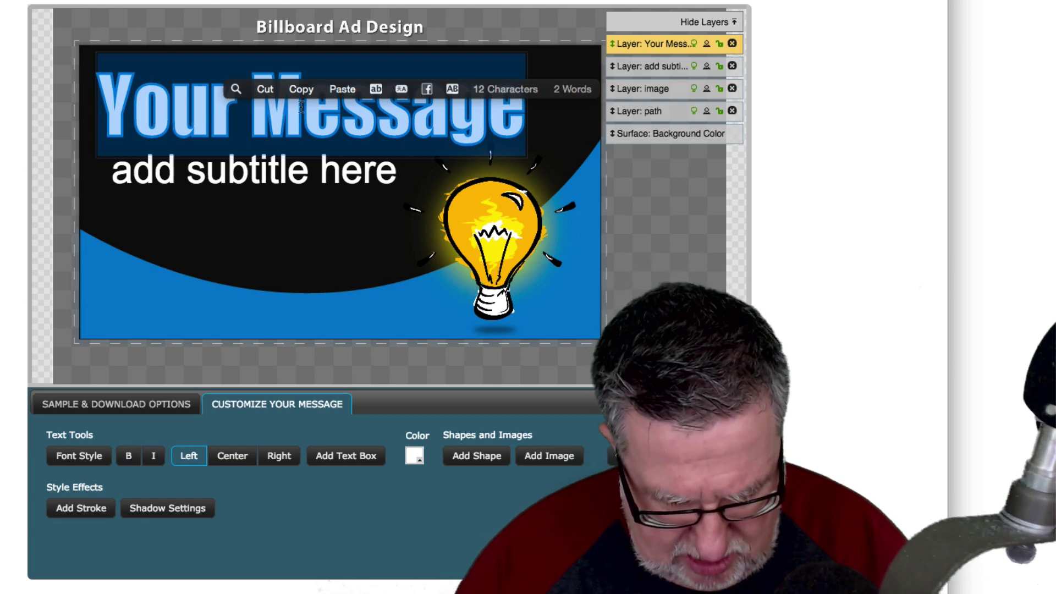
pyautogui.write('Steve')
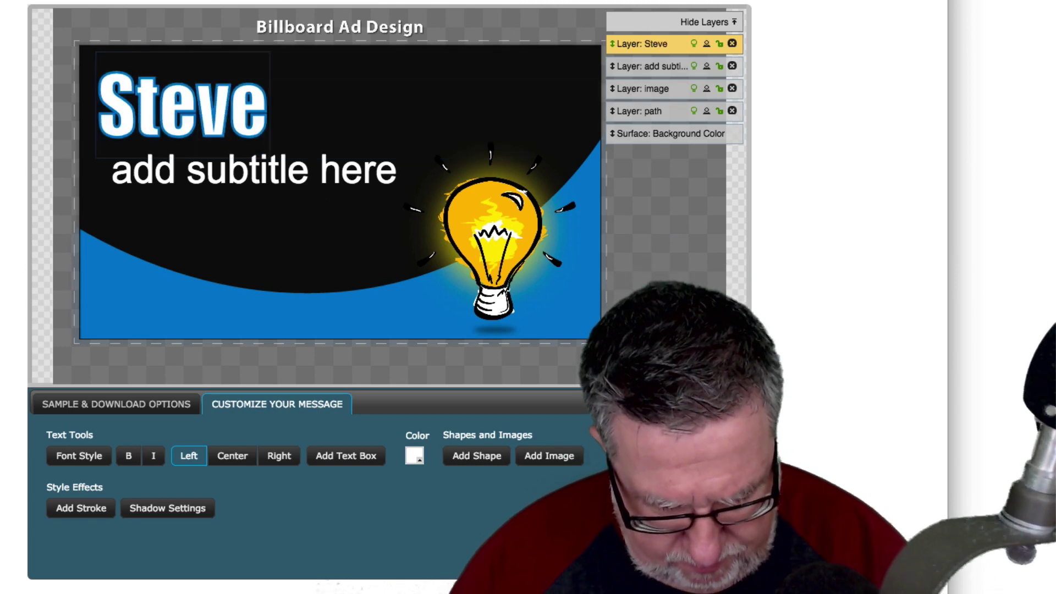
pyautogui.write(' Says')
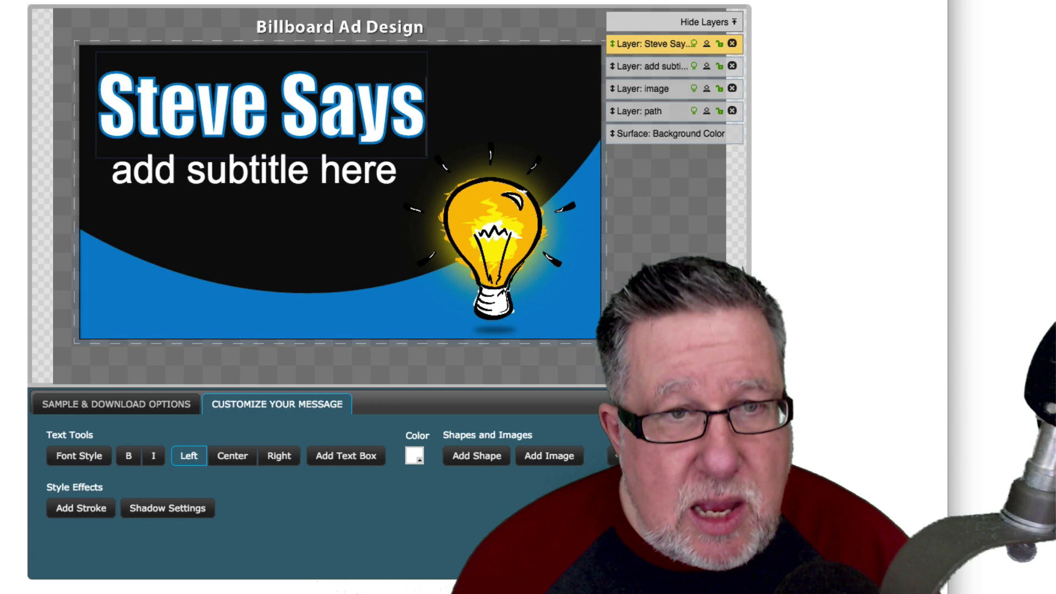
pyautogui.click(221, 175)
pyautogui.doubleClick(219, 172)
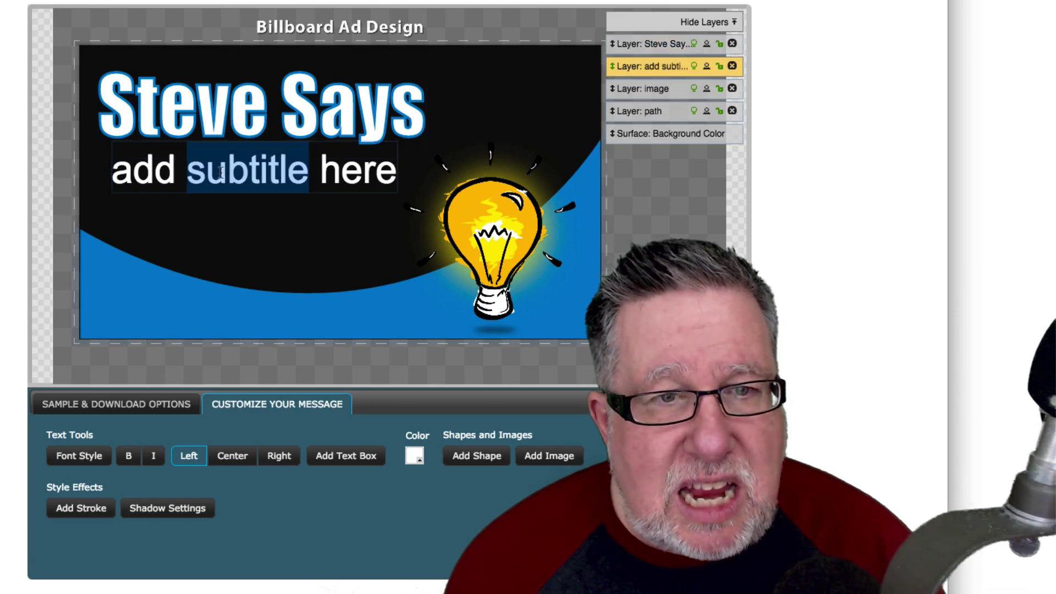
pyautogui.tripleClick(220, 172)
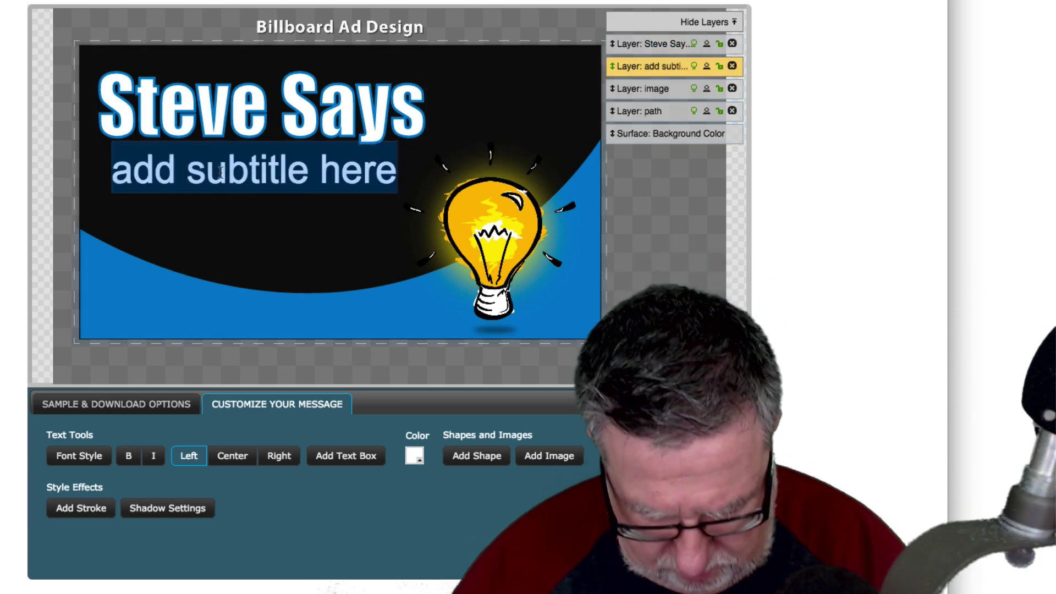
pyautogui.write('this is')
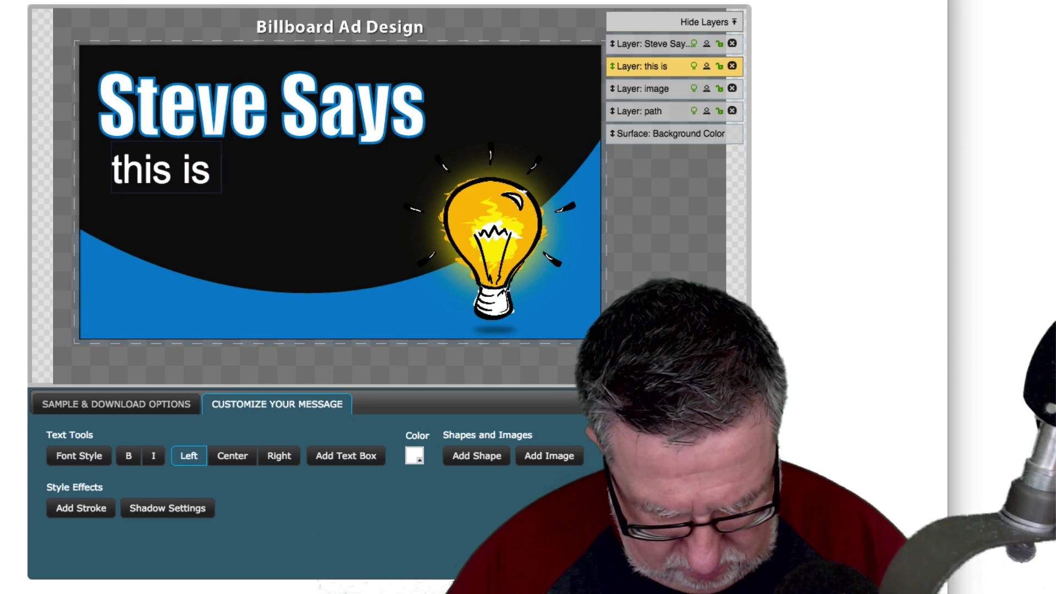
pyautogui.write(' AWESOME')
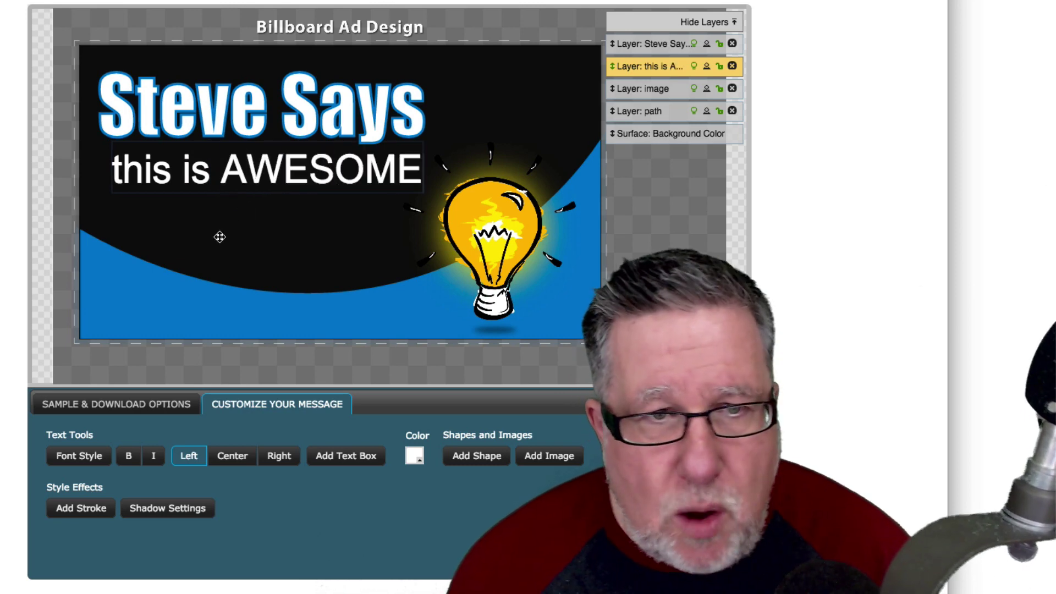
pyautogui.click(296, 279)
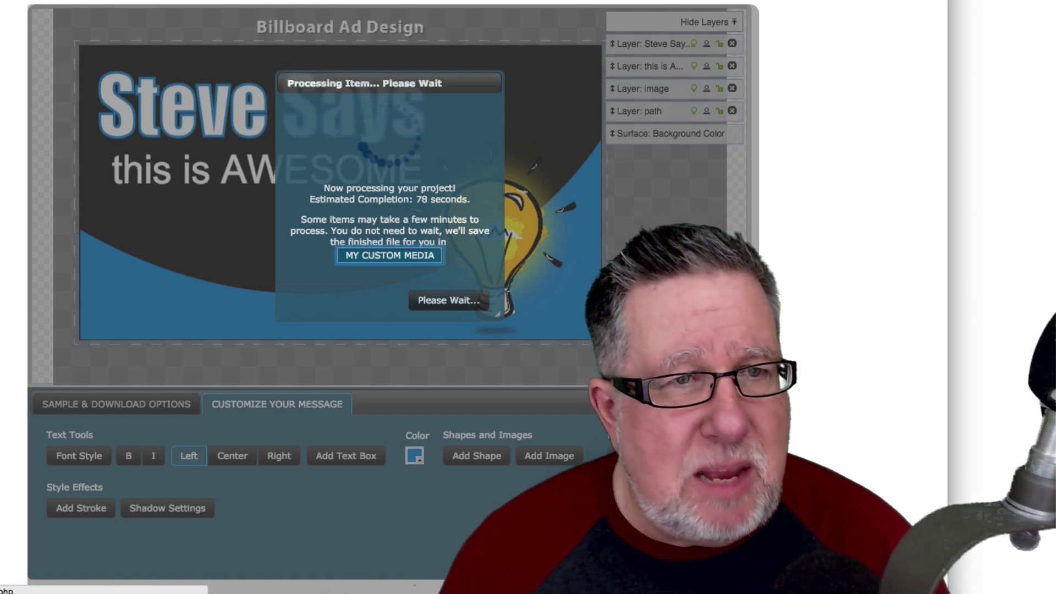
# Step: Submit the customized billboard for processing and return to the billboard video page
pyautogui.rightClick(94, 2)
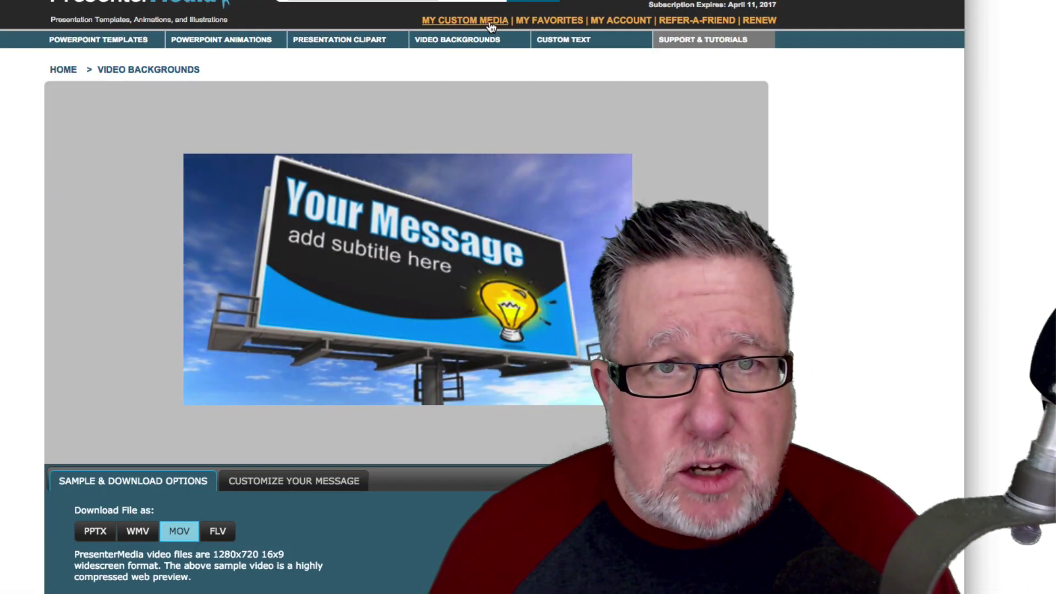
# Step: Download the rendered billboard from My Custom Media and save the MOV file to the Desktop
pyautogui.moveTo(471, 35)
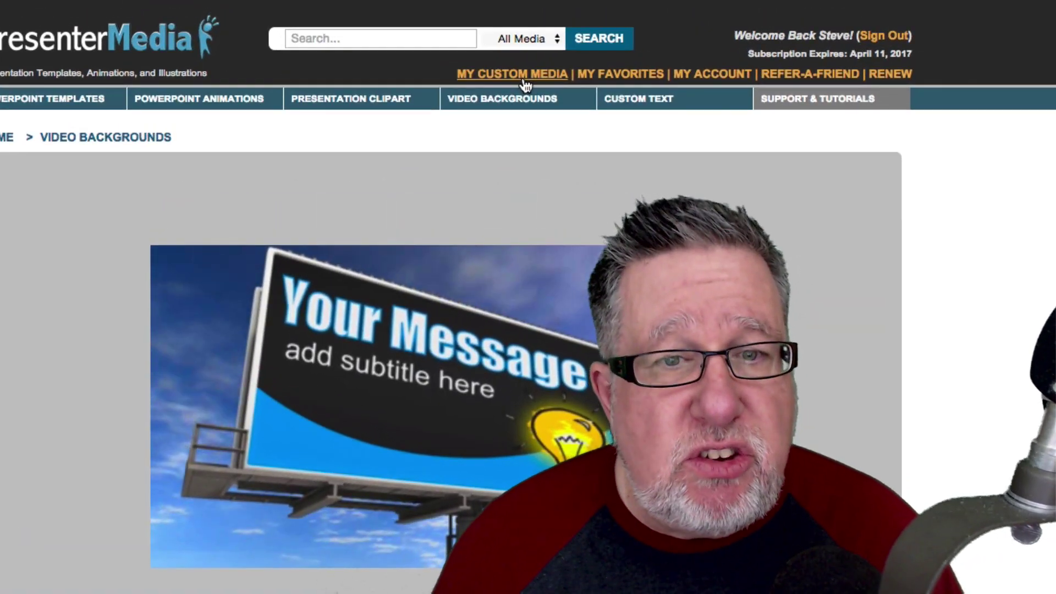
pyautogui.click(525, 77)
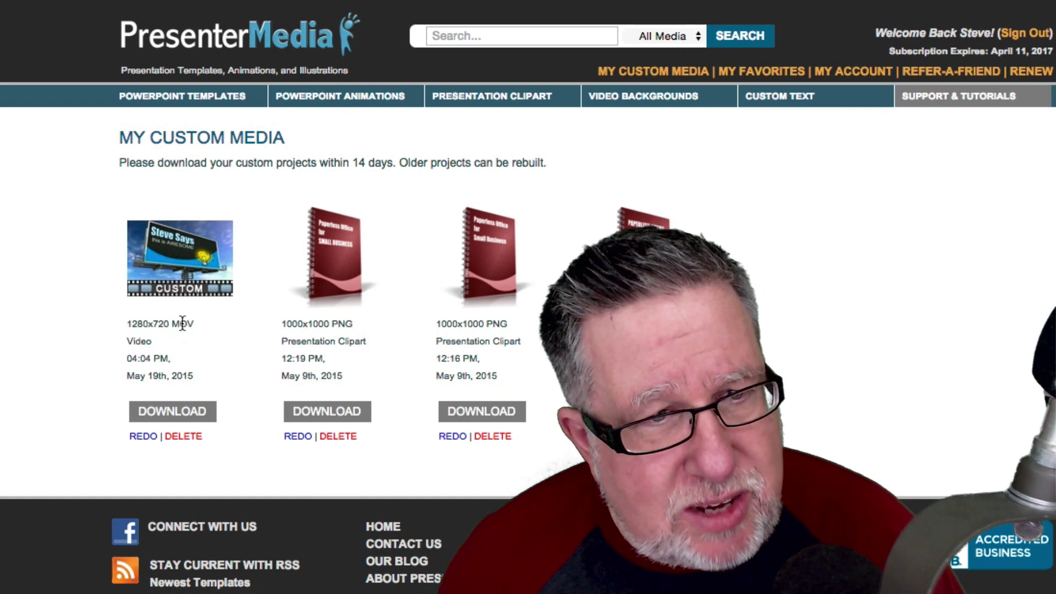
pyautogui.click(188, 269)
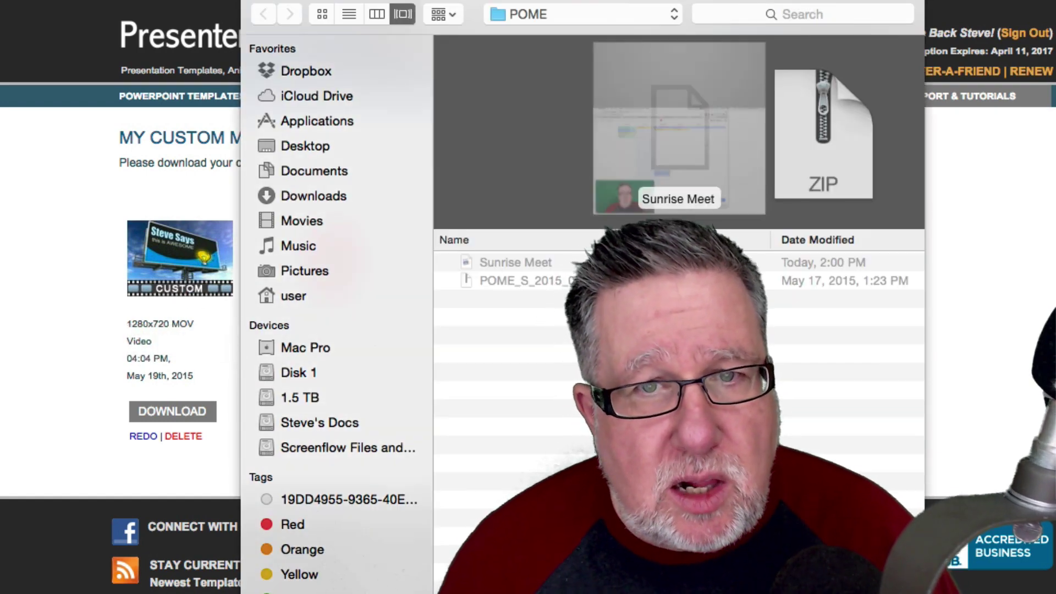
pyautogui.click(292, 144)
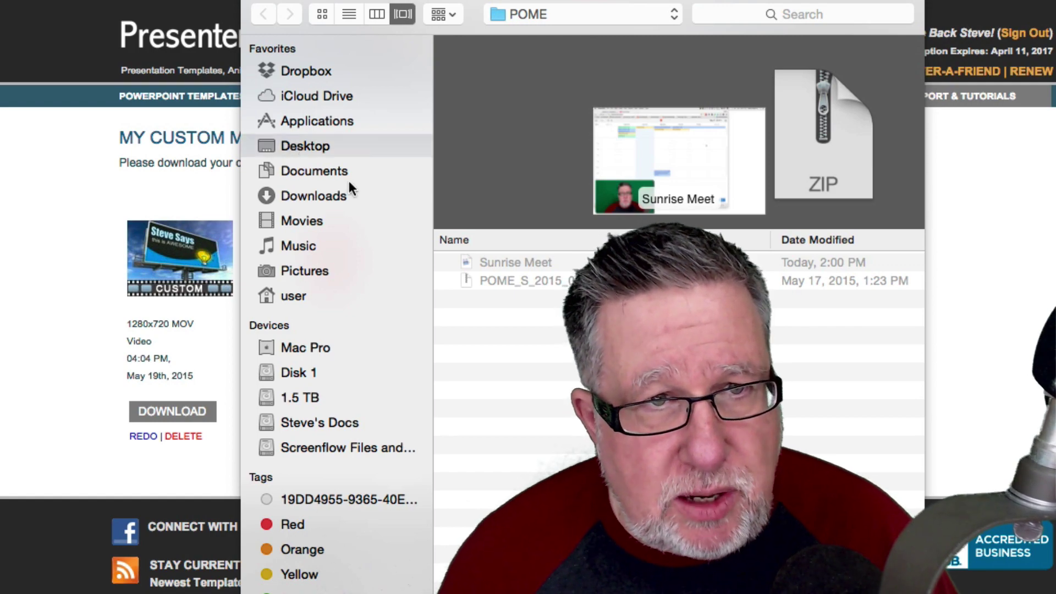
pyautogui.press('Return')
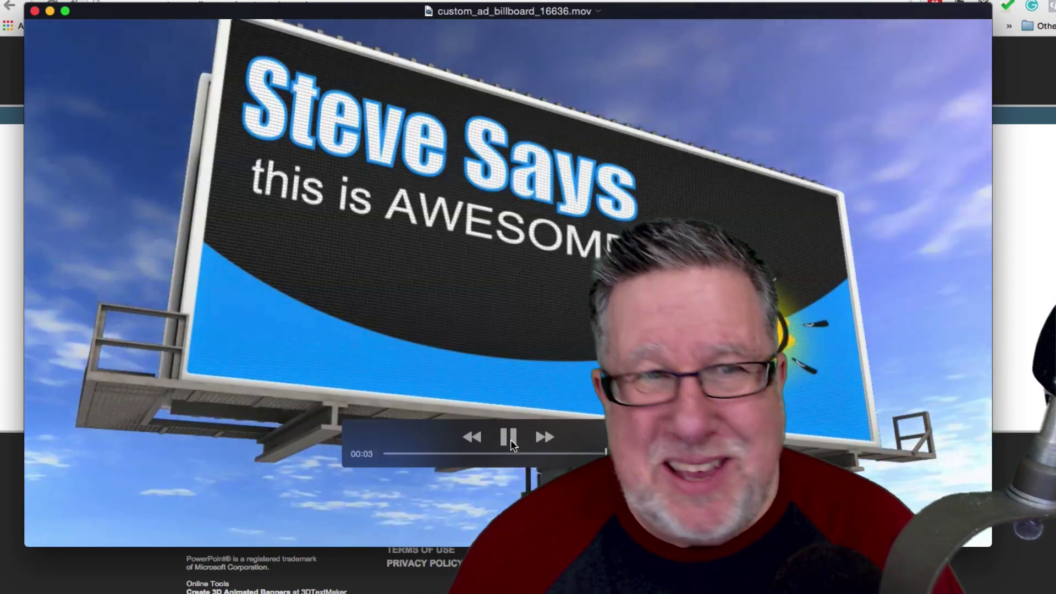
# Step: Pause the billboard movie in QuickTime Player and close the player window
pyautogui.click(511, 440)
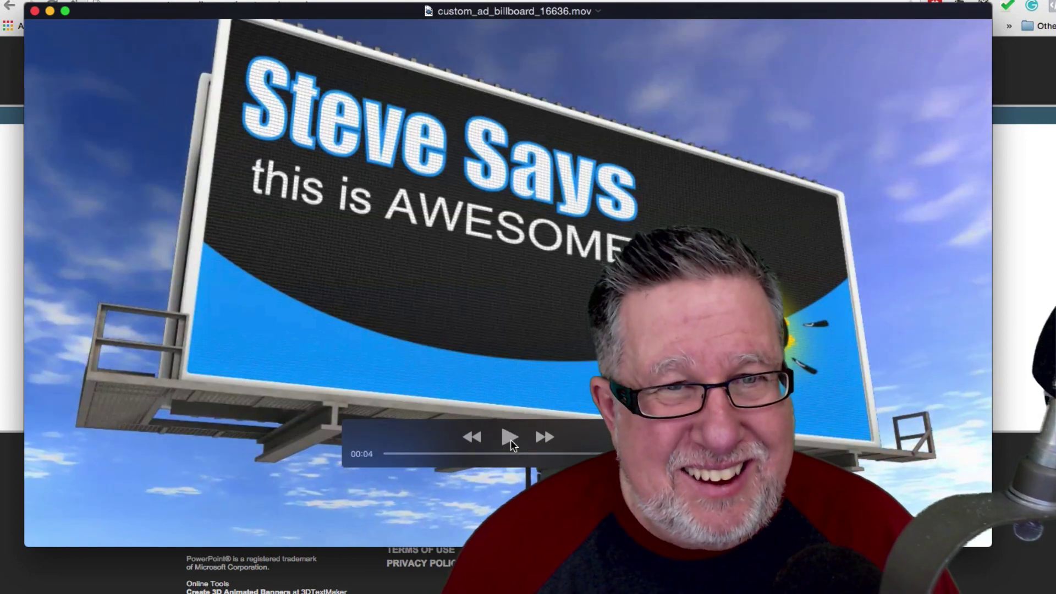
pyautogui.click(34, 11)
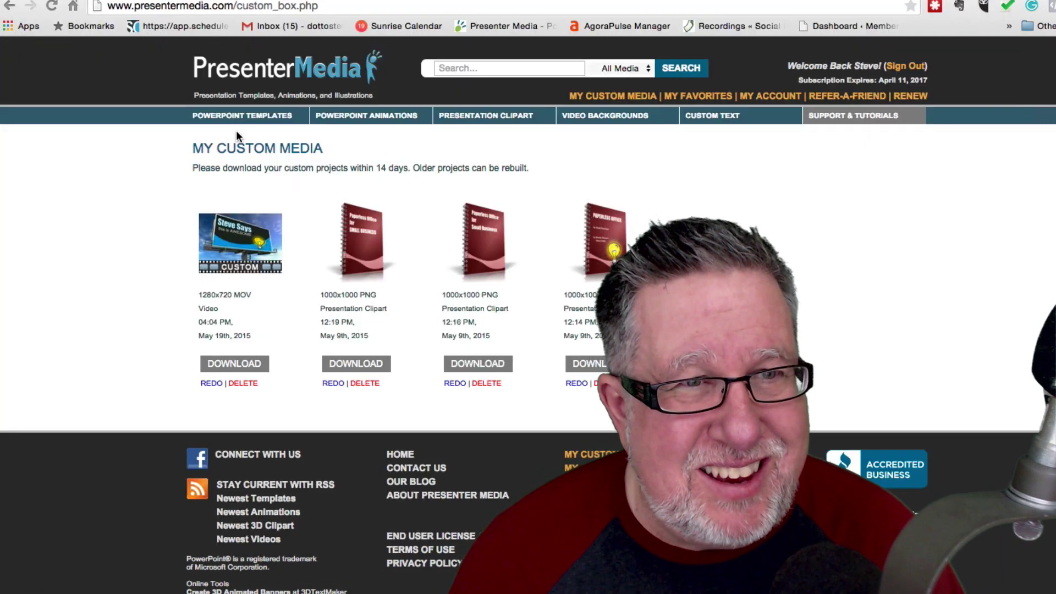
# Step: Browse the PowerPoint Templates listing of newest templates
pyautogui.click(234, 115)
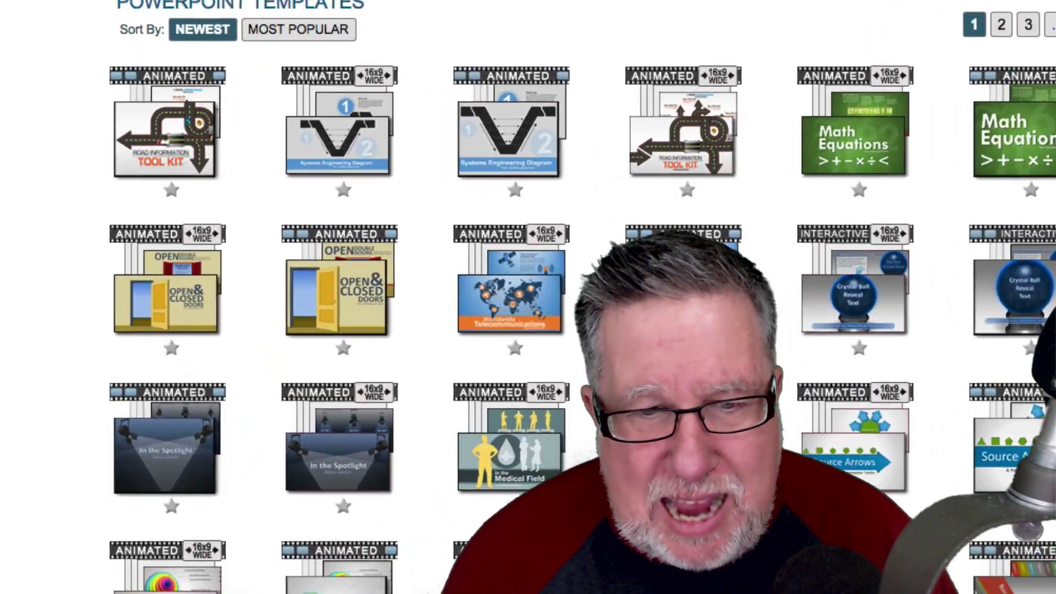
pyautogui.scroll(-5, 528, 330)
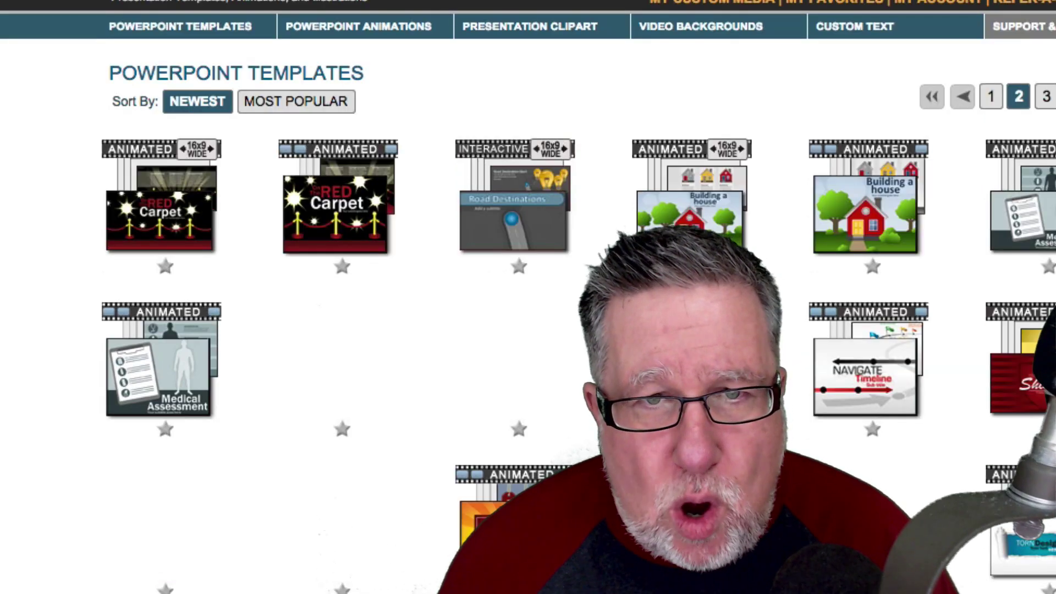
pyautogui.moveTo(238, 30)
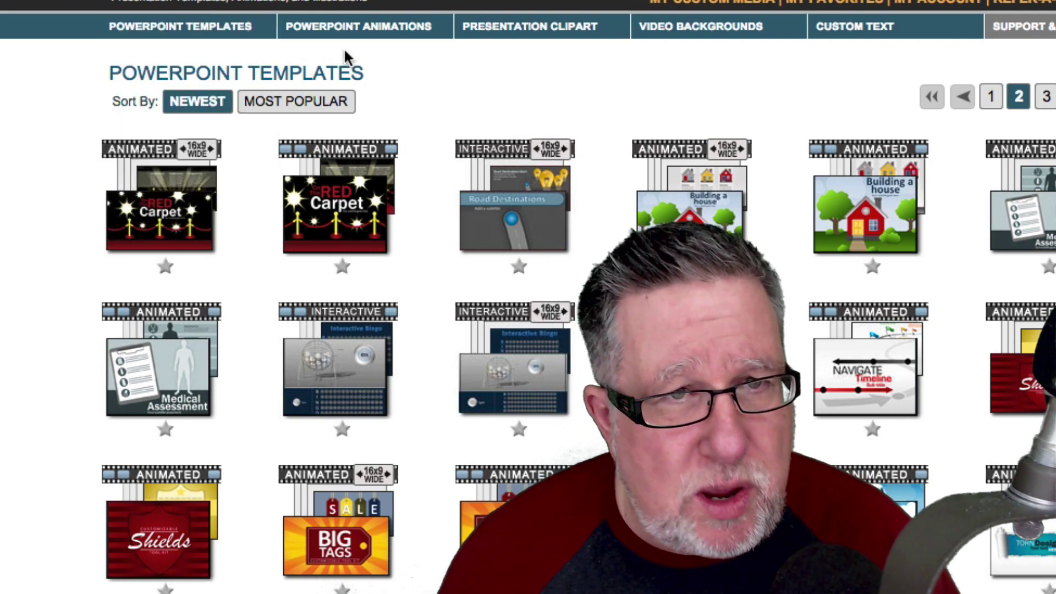
pyautogui.moveTo(388, 33)
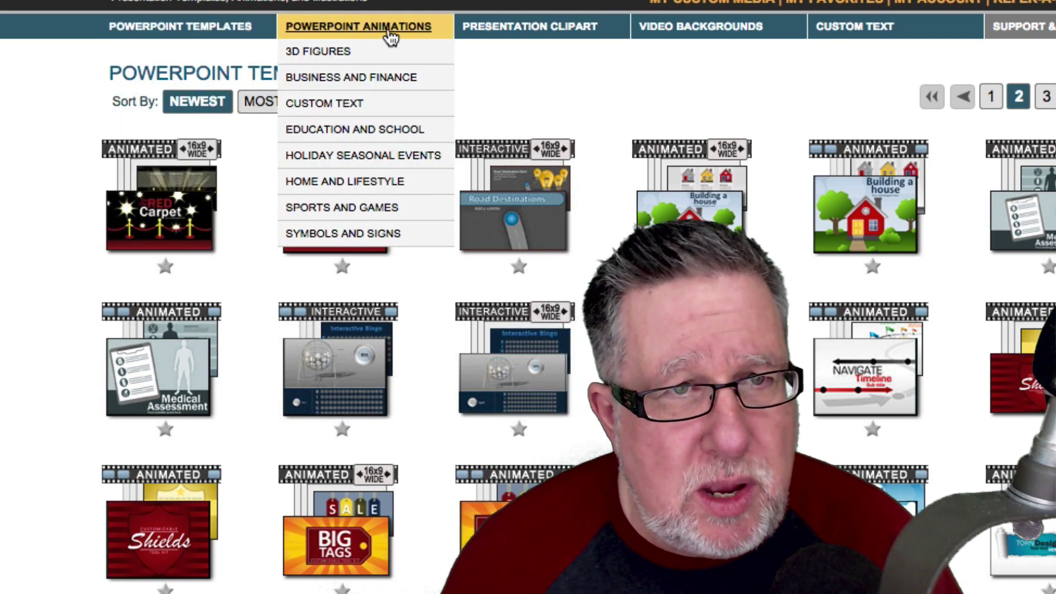
# Step: Browse the 3D Figures animations and open the Figure Presenting Custom Clipboards animation
pyautogui.click(315, 53)
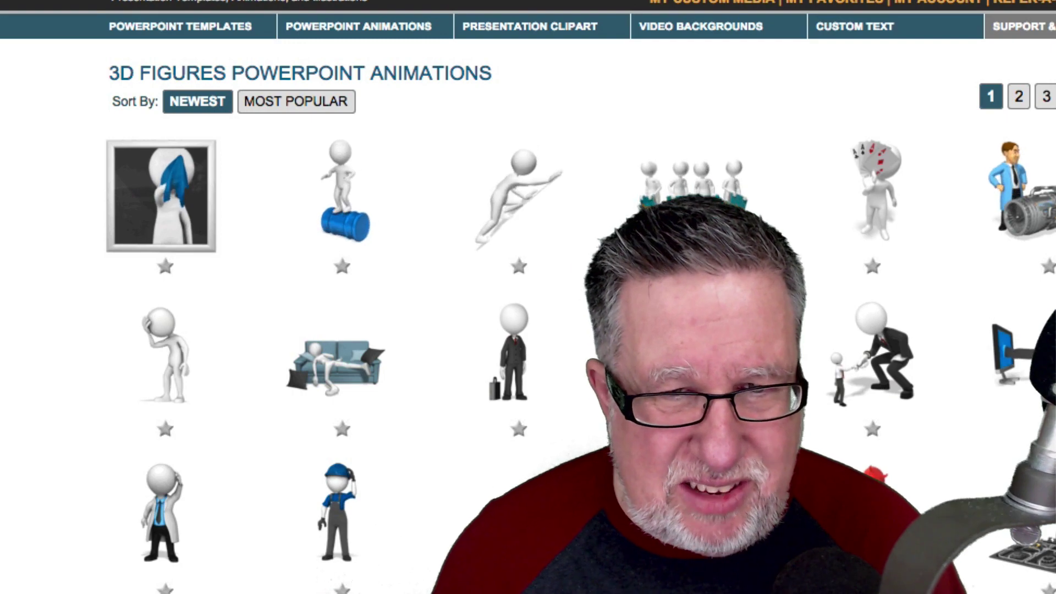
pyautogui.moveTo(867, 373)
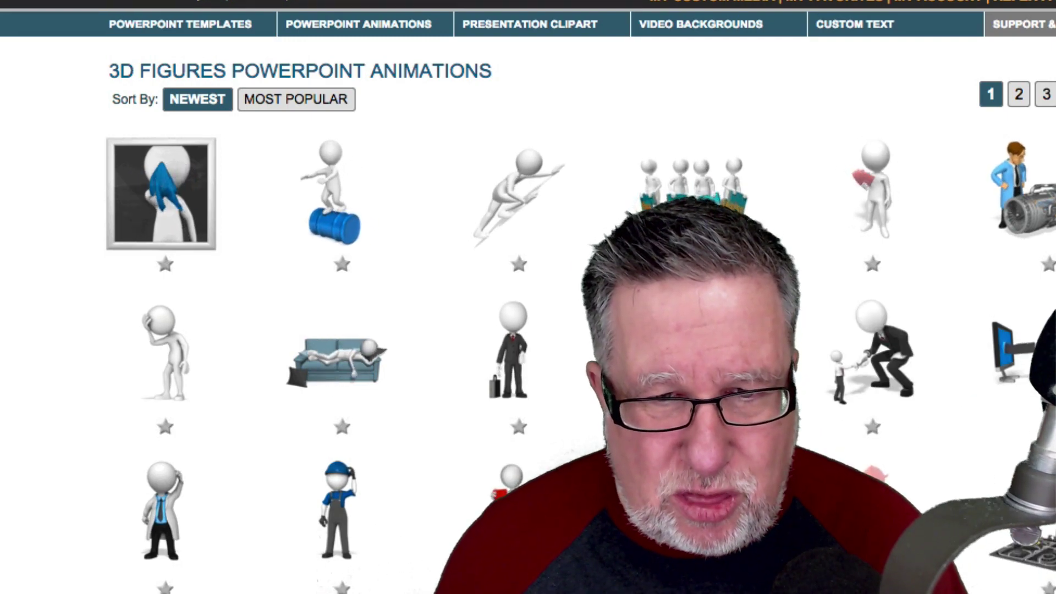
pyautogui.scroll(-5, 867, 373)
pyautogui.scroll(2, 867, 372)
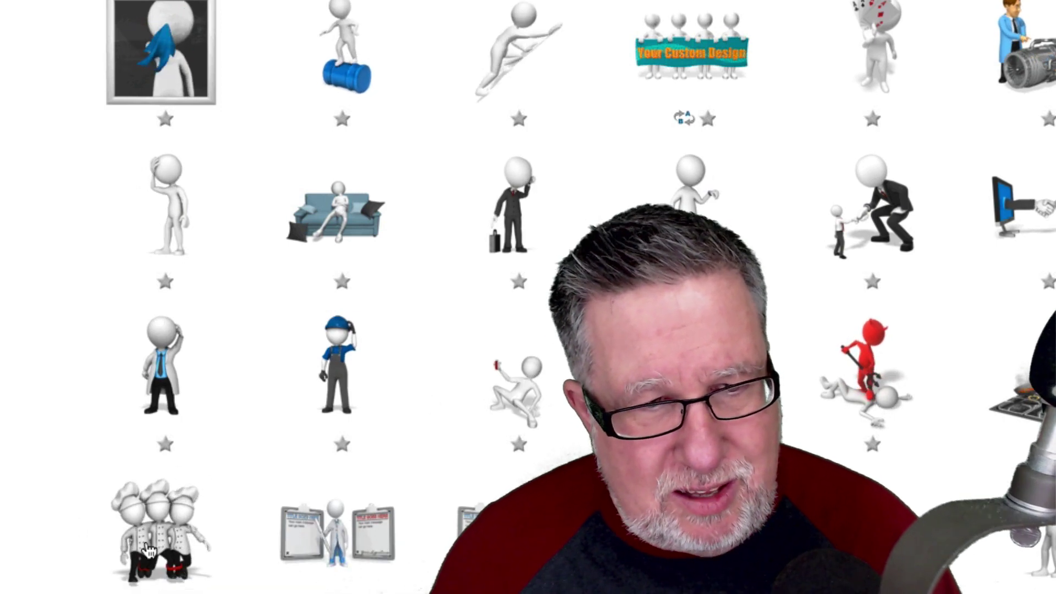
pyautogui.moveTo(147, 554)
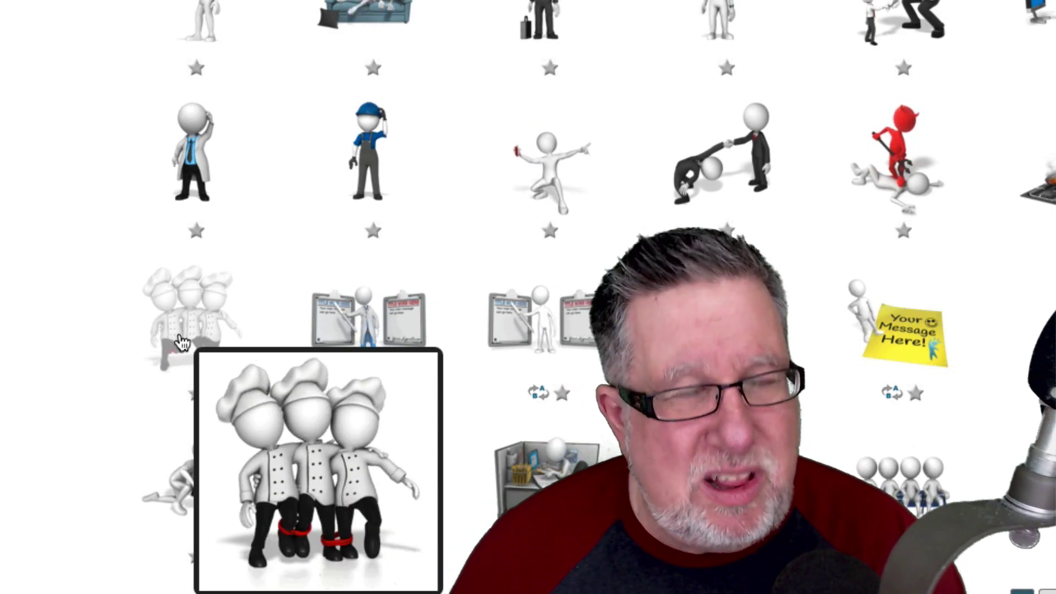
pyautogui.scroll(3, 181, 342)
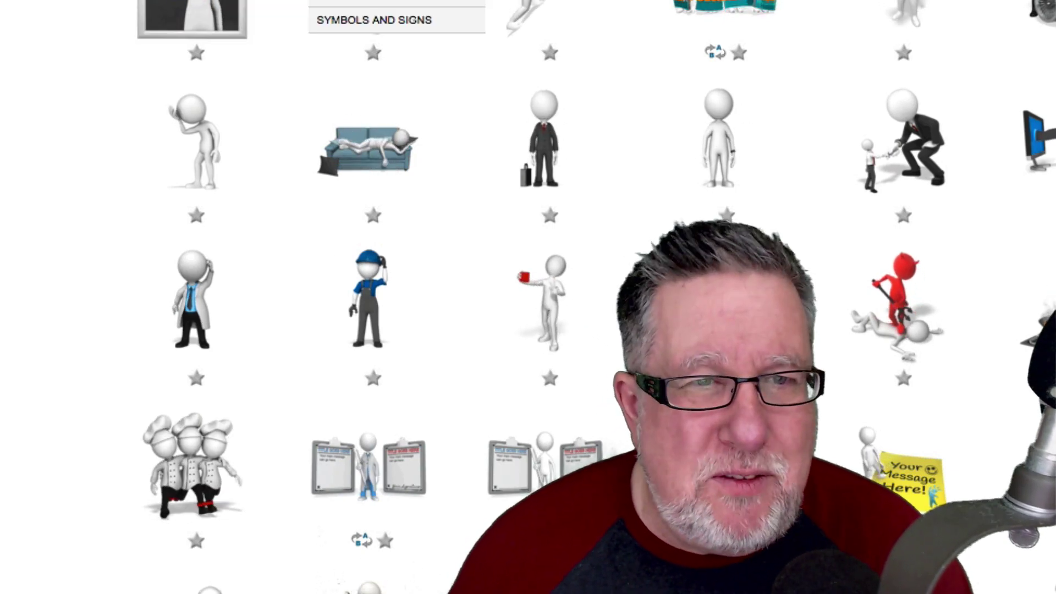
pyautogui.scroll(-5, 363, 297)
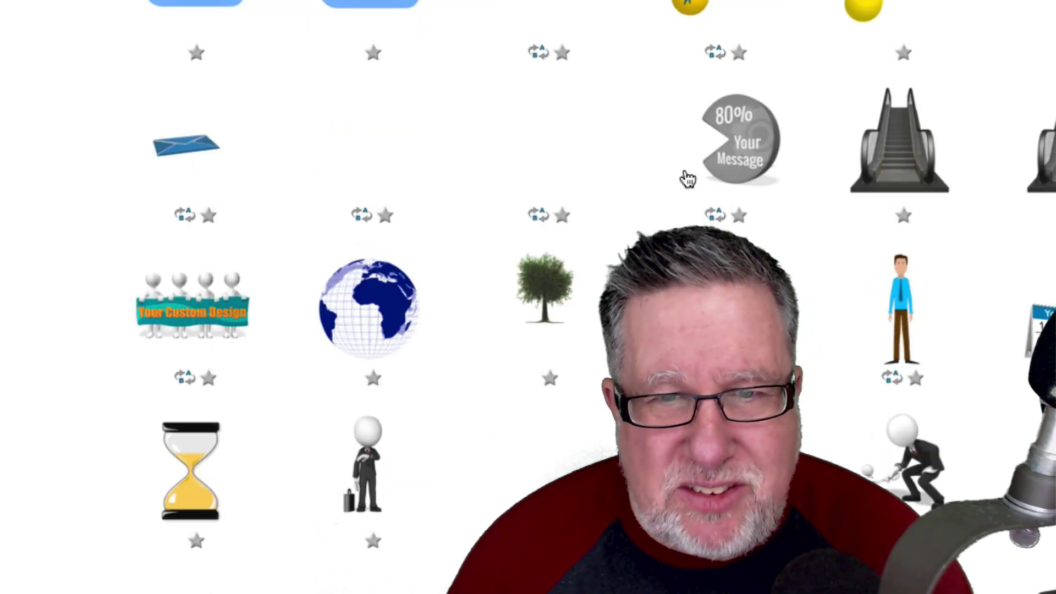
pyautogui.scroll(-1, 952, 377)
pyautogui.scroll(-3, 954, 379)
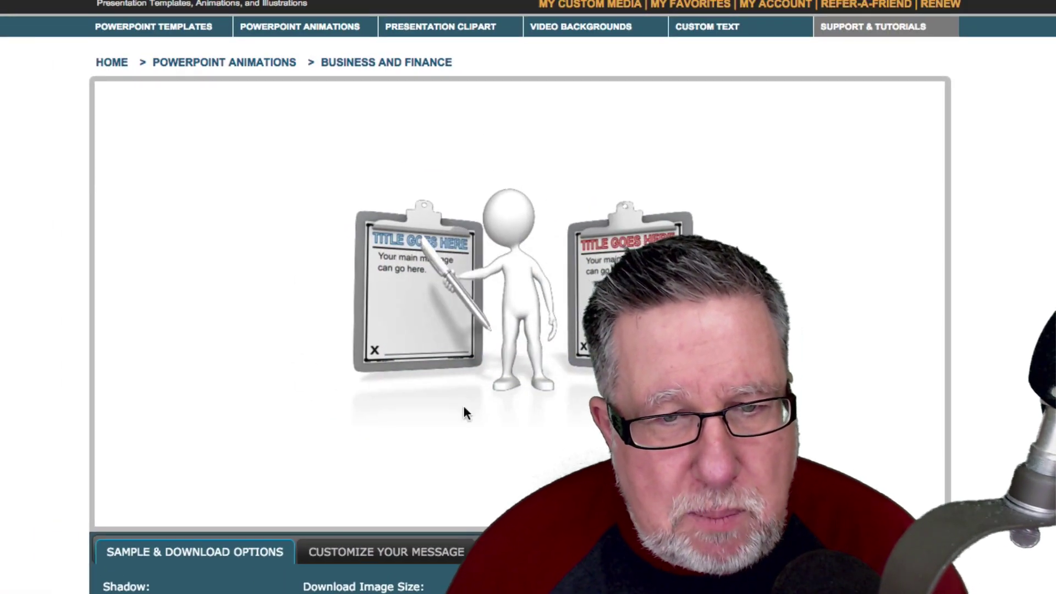
# Step: Try customizing the clipboard animation's message, then return to page 1 of PowerPoint Animations
pyautogui.click(399, 552)
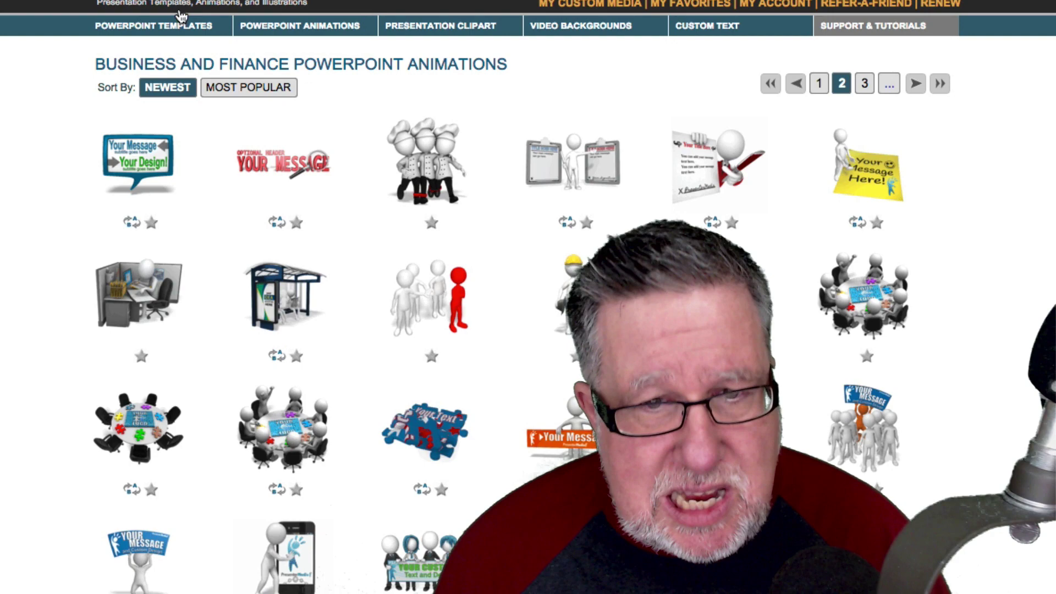
pyautogui.moveTo(318, 33)
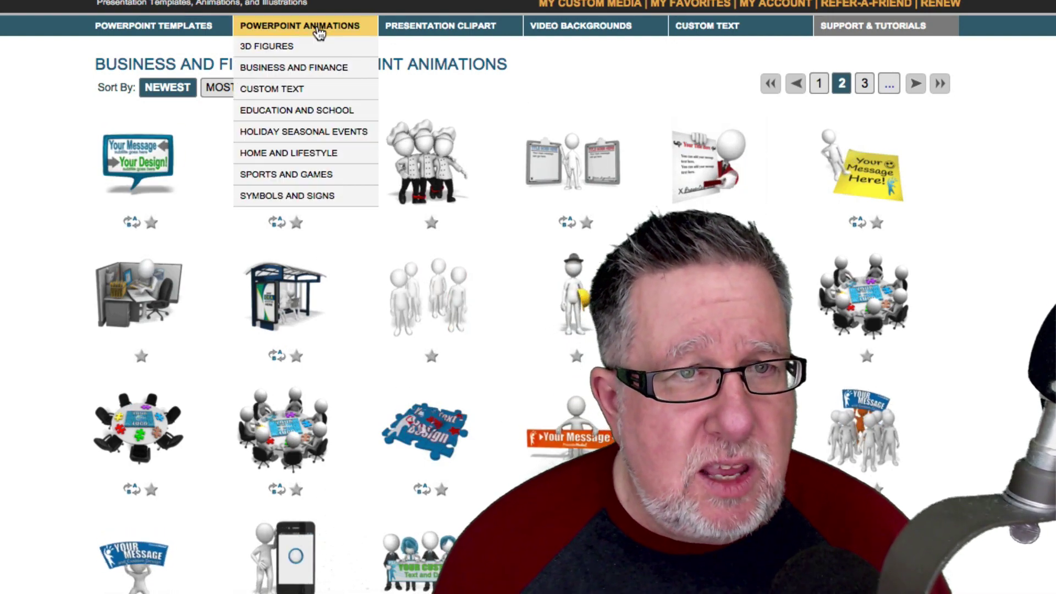
pyautogui.click(319, 31)
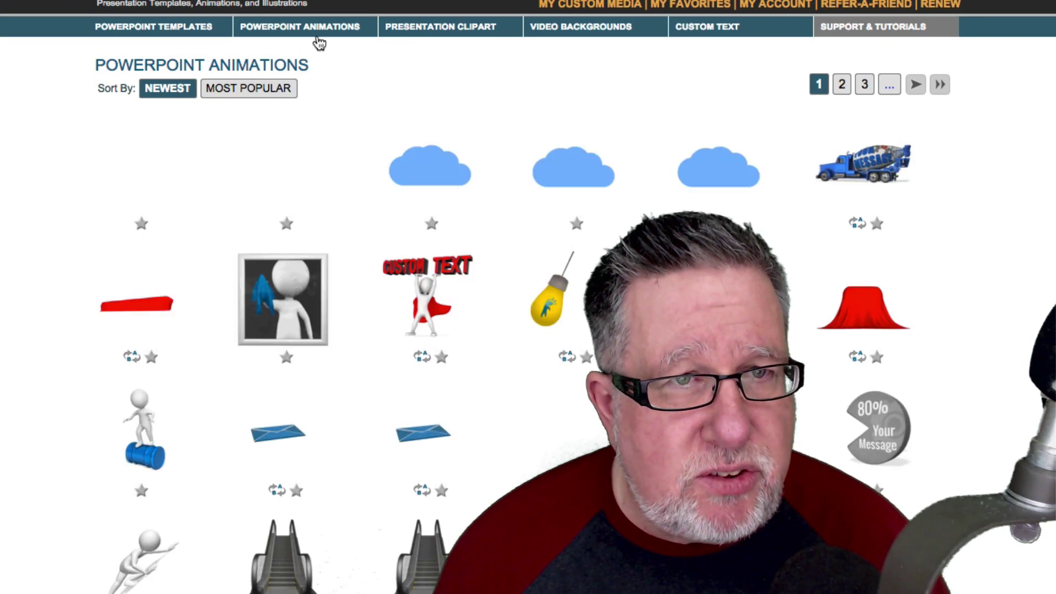
pyautogui.moveTo(330, 32)
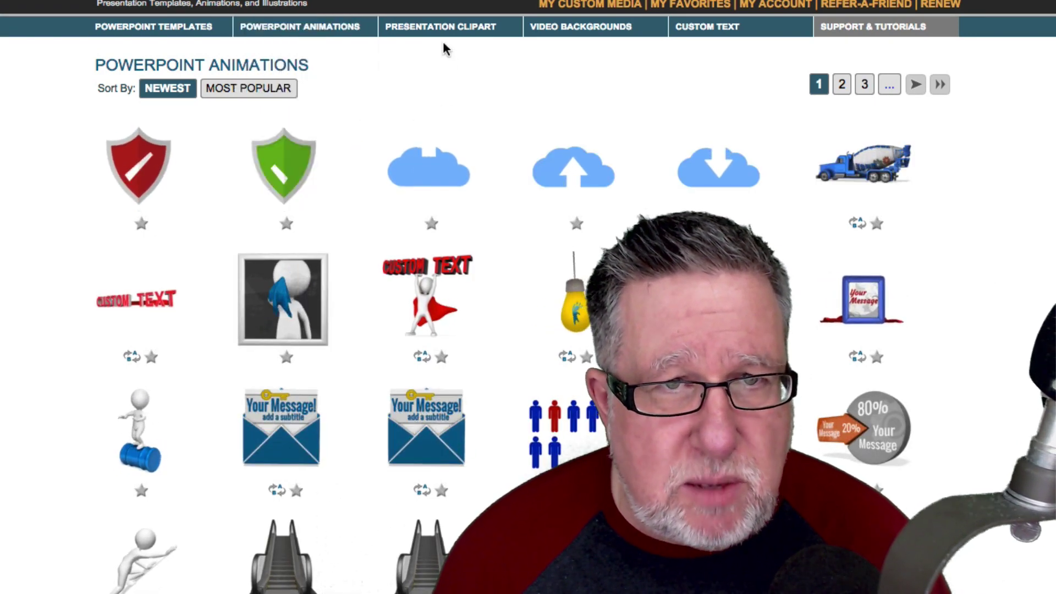
# Step: View page 2 of the Business and Finance presentation clipart and scroll to its top
pyautogui.moveTo(443, 30)
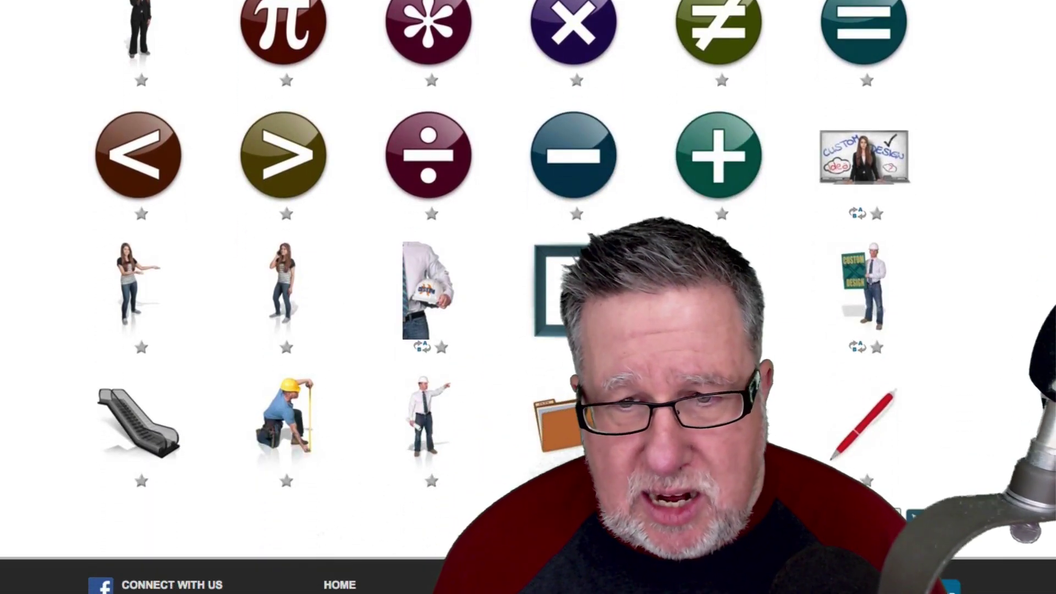
pyautogui.scroll(10, 541, 68)
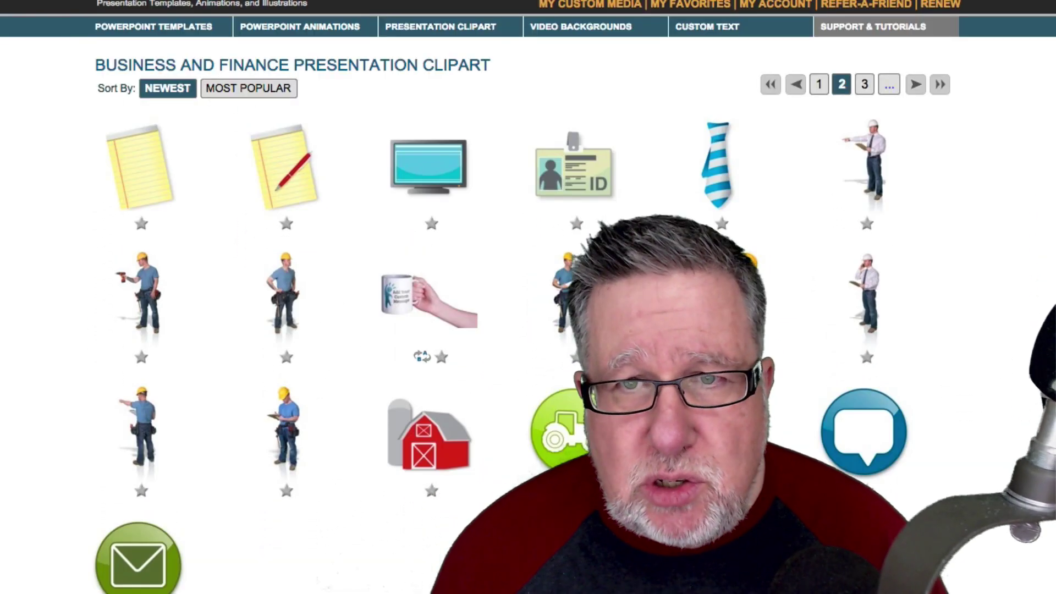
pyautogui.moveTo(418, 33)
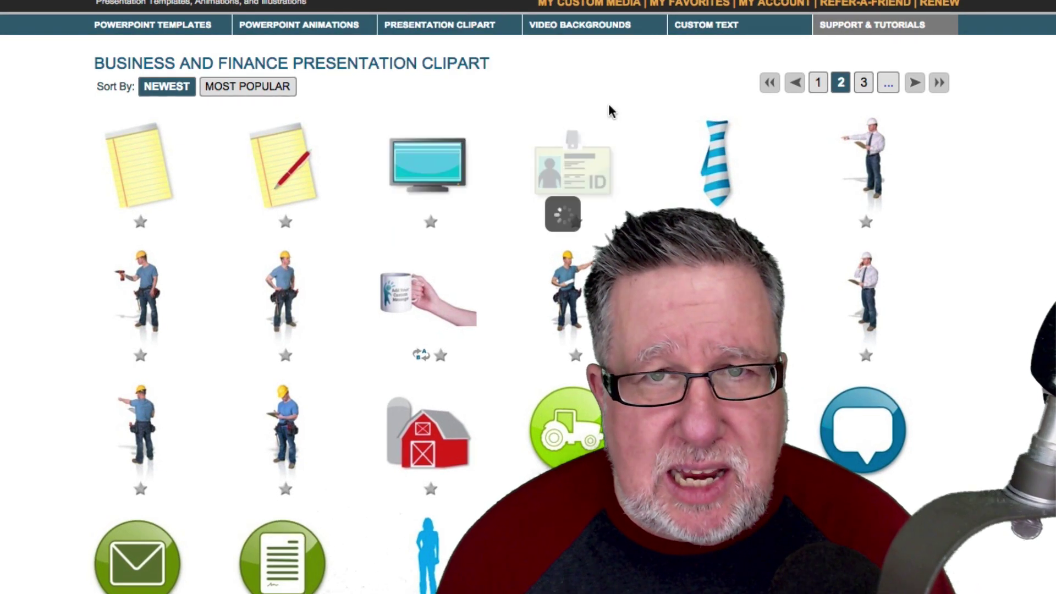
pyautogui.moveTo(616, 26)
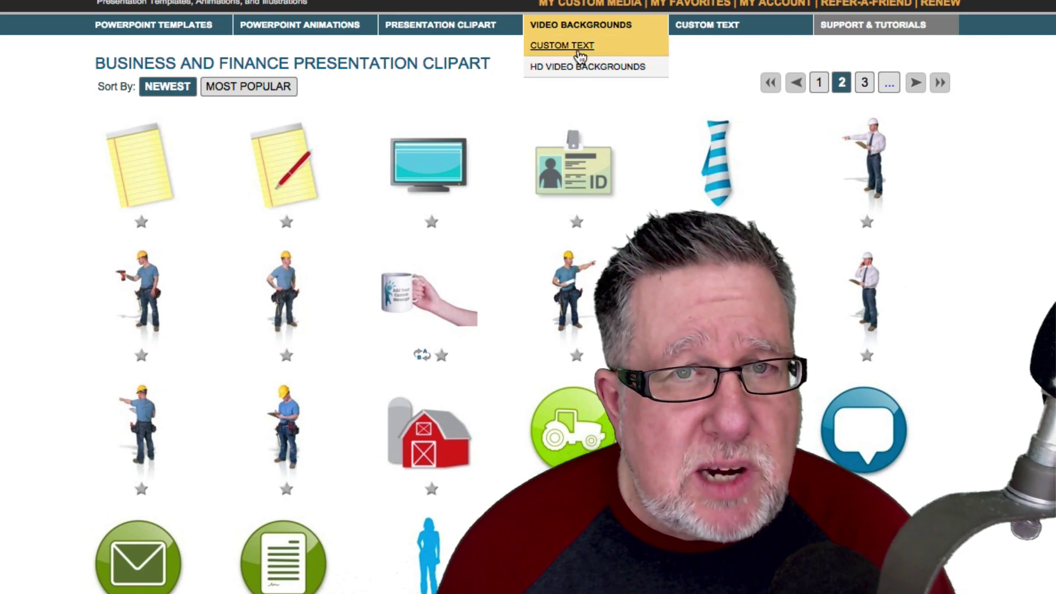
# Step: Open the Custom Gauges video background from custom text videos and its gauge message editor
pyautogui.click(580, 55)
pyautogui.scroll(-5, 605, 239)
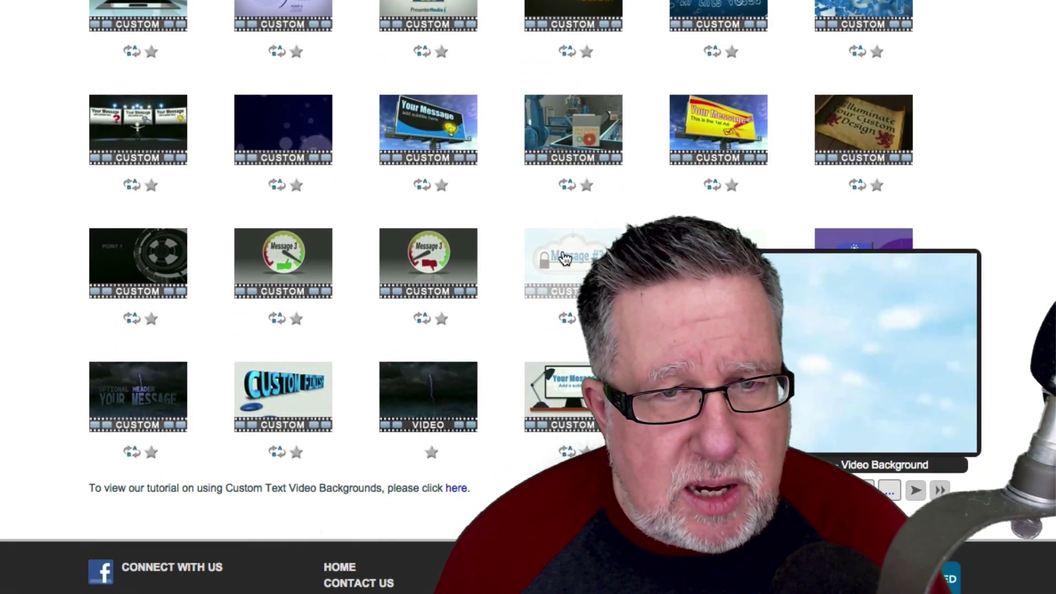
pyautogui.moveTo(434, 283)
pyautogui.moveTo(285, 269)
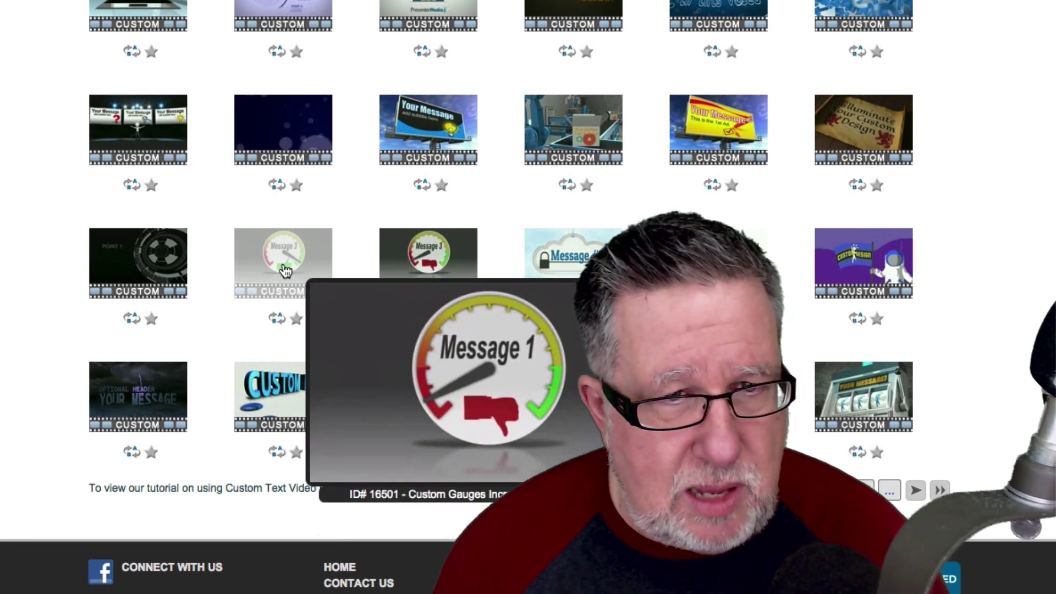
pyautogui.click(285, 269)
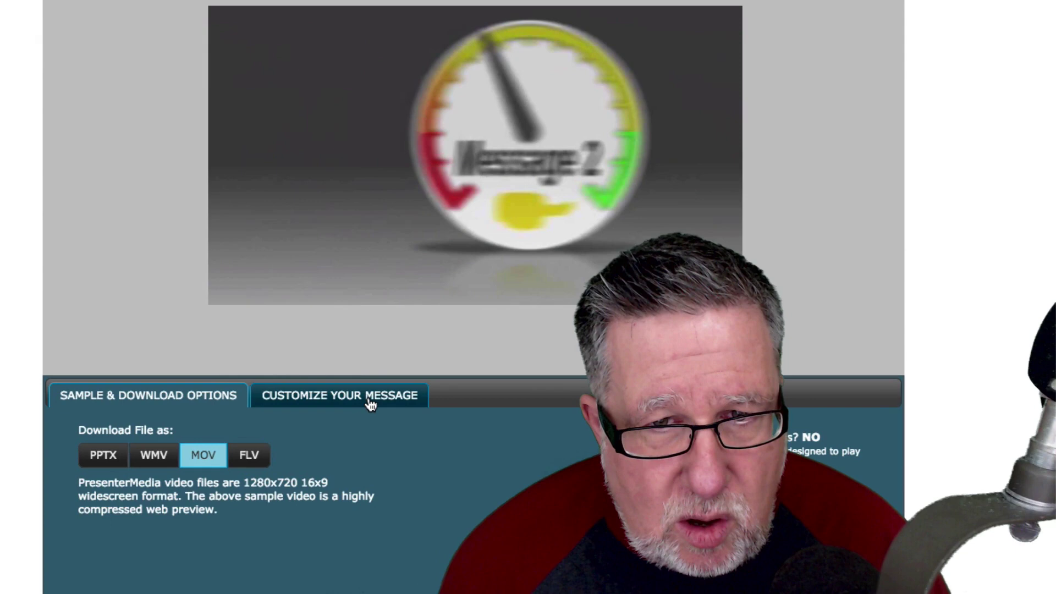
pyautogui.click(369, 402)
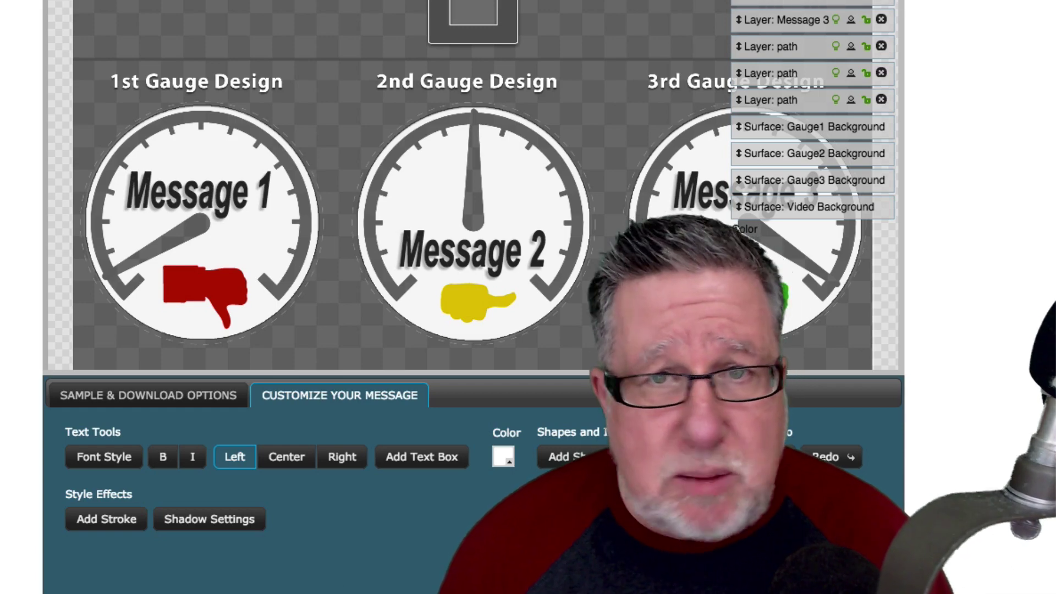
# Step: Go to Custom Text clipart and open the CUSTOMOLOGY stacked-books clipart
pyautogui.scroll(3, 660, 44)
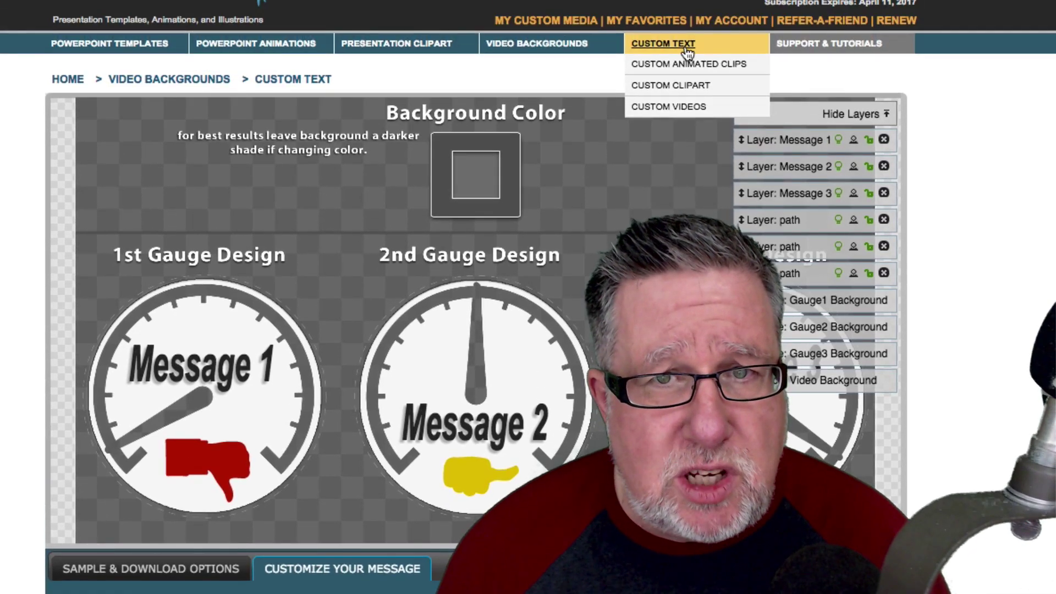
pyautogui.moveTo(389, 58)
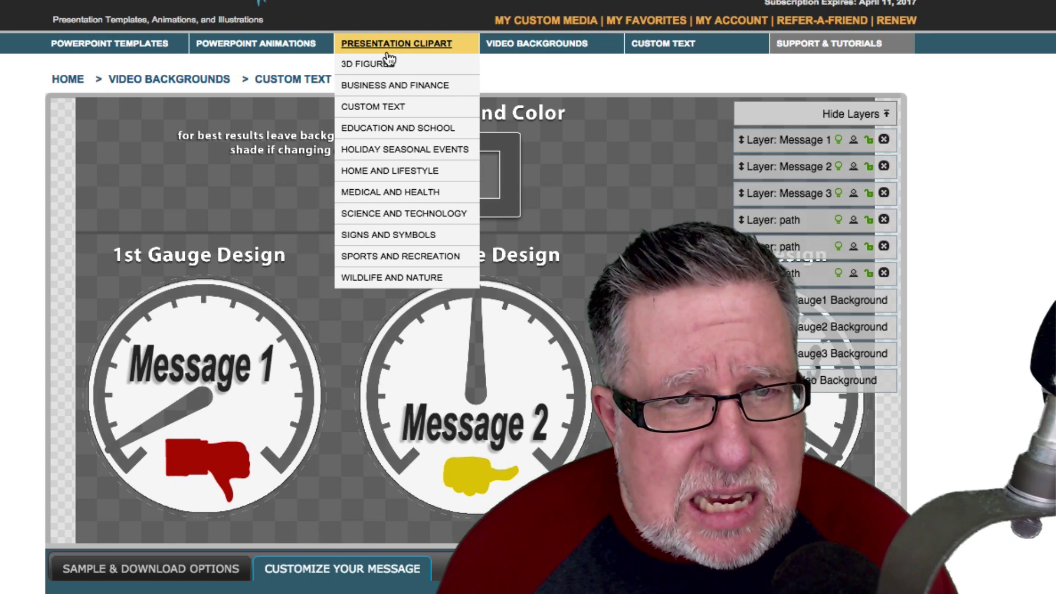
pyautogui.moveTo(88, 59)
pyautogui.moveTo(461, 62)
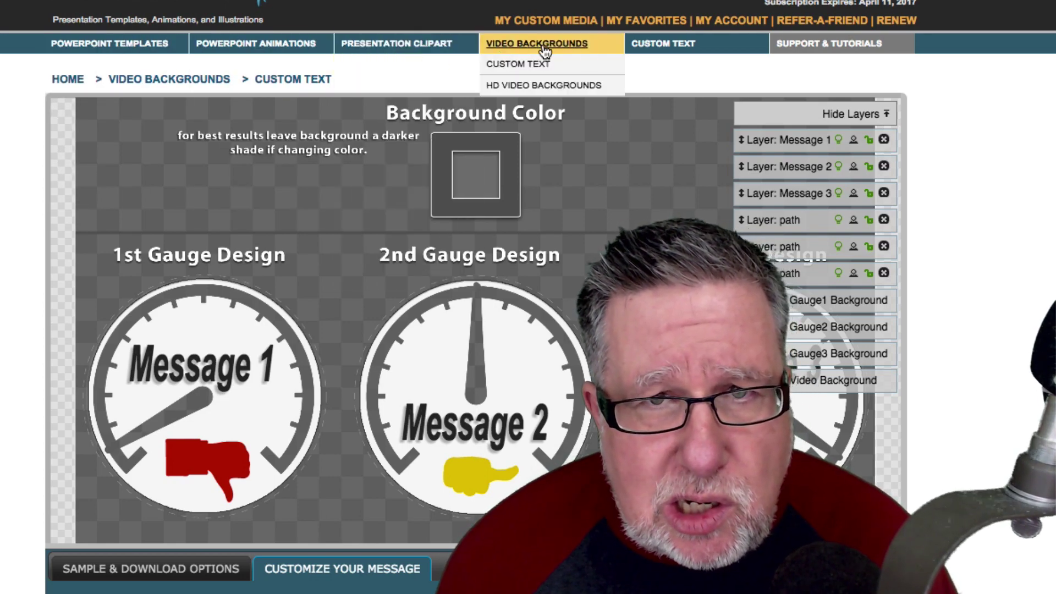
pyautogui.moveTo(646, 48)
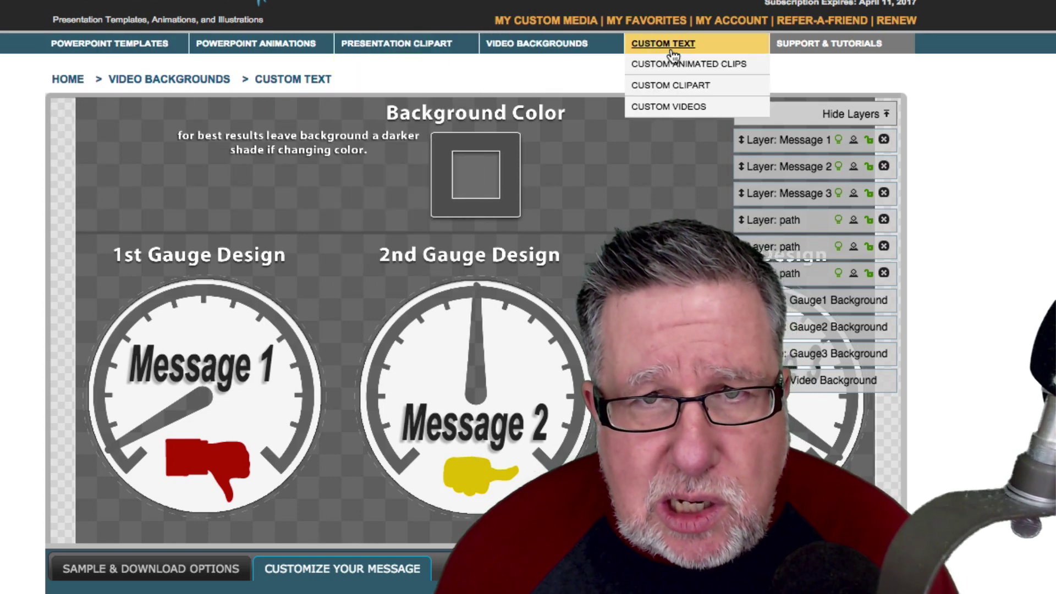
pyautogui.click(675, 87)
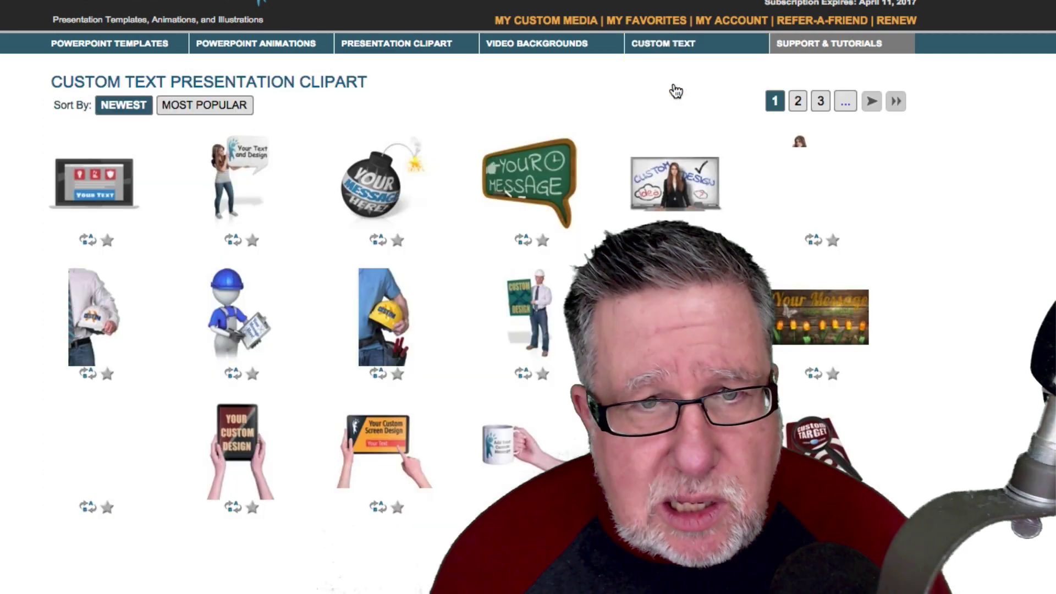
pyautogui.moveTo(675, 142)
pyautogui.scroll(-2, 674, 135)
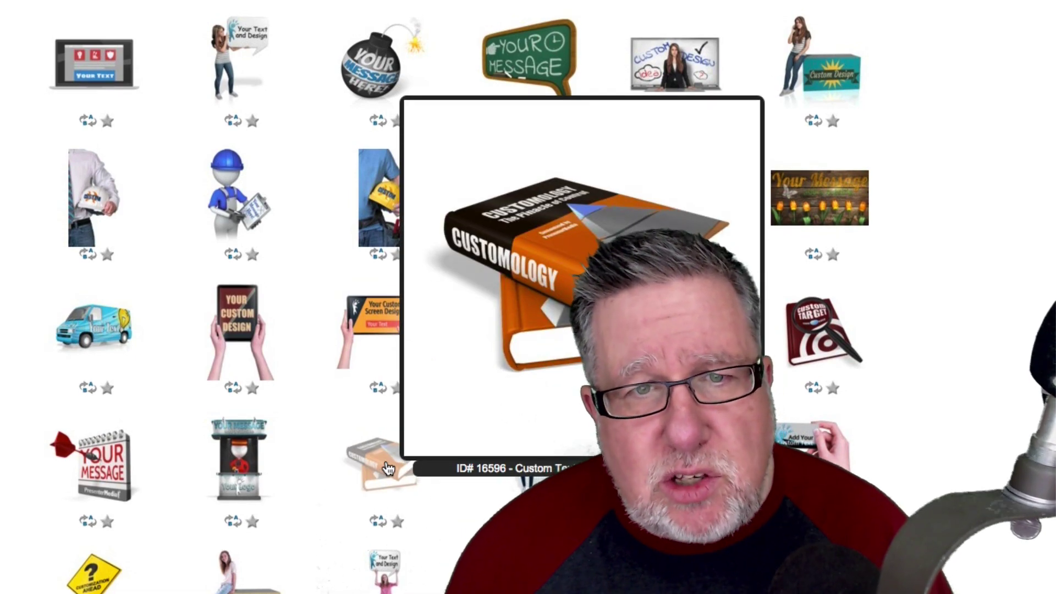
pyautogui.click(388, 468)
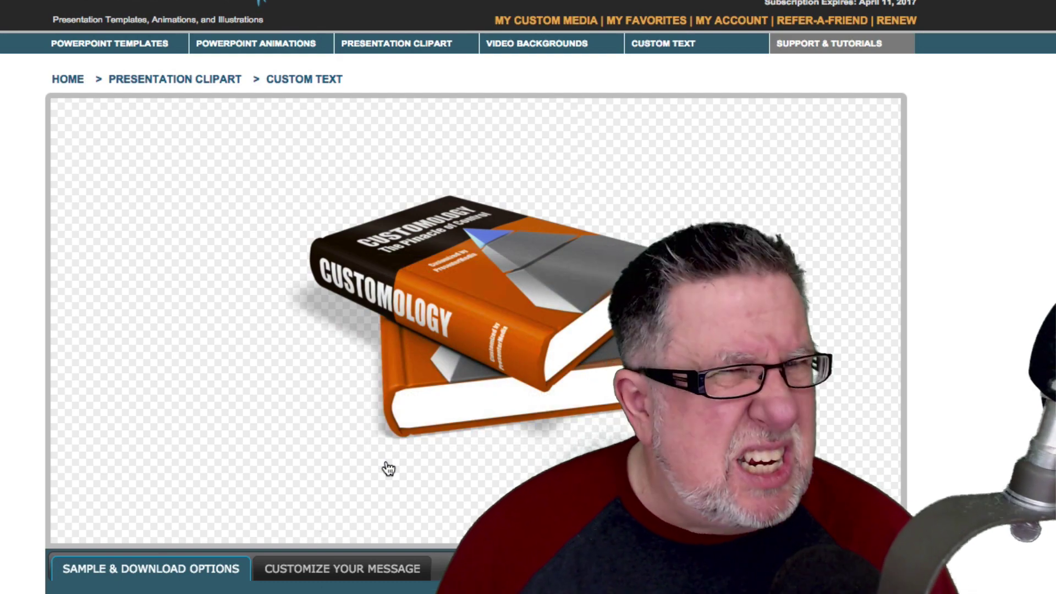
# Step: Replace the CUSTOMOLOGY spine text with the presenter's name and render the book cover
pyautogui.click(355, 569)
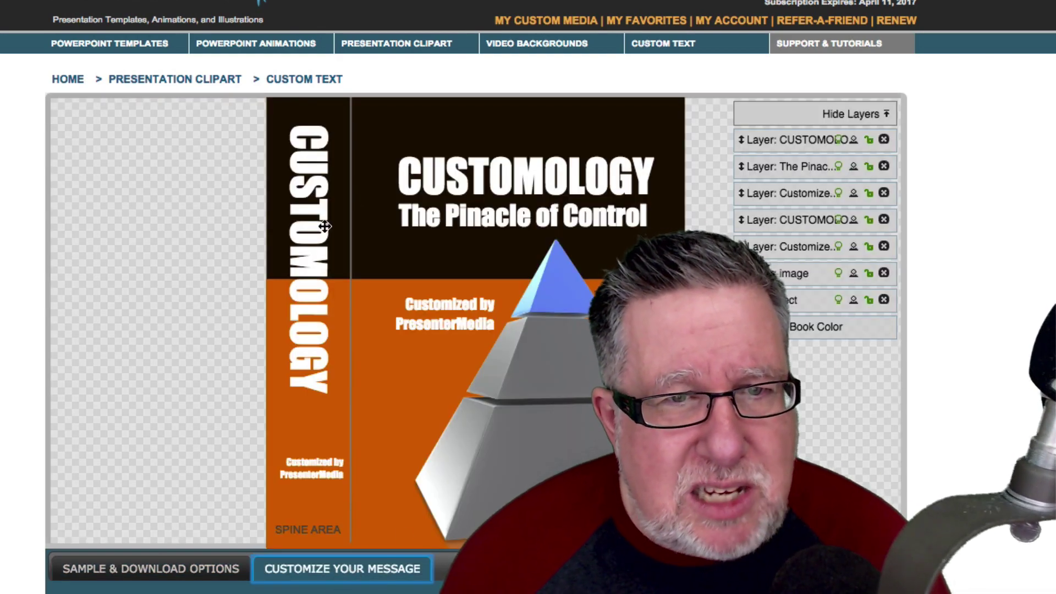
pyautogui.click(302, 218)
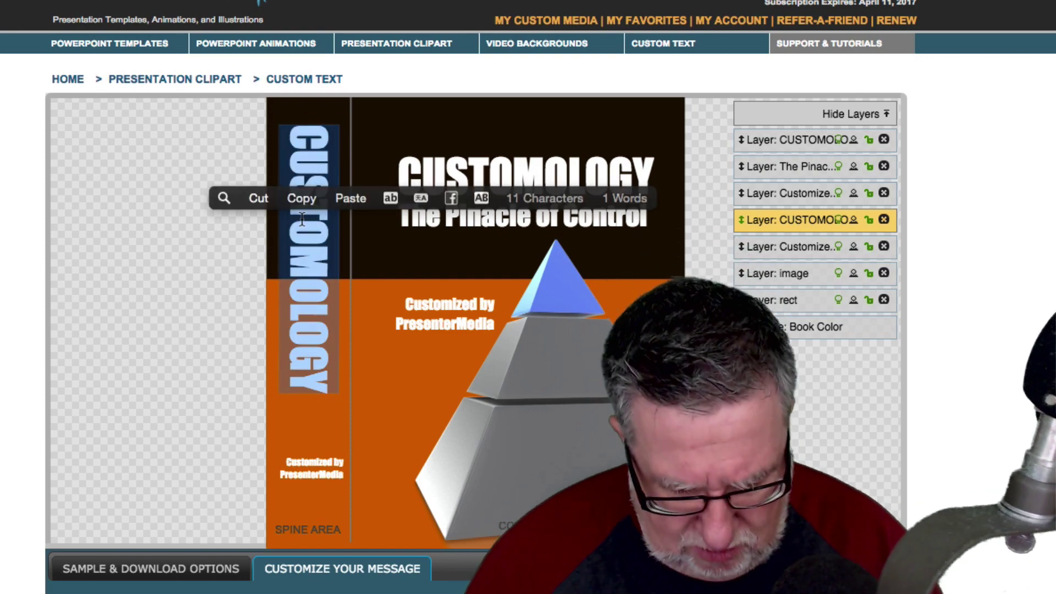
pyautogui.write('Steve Dotto')
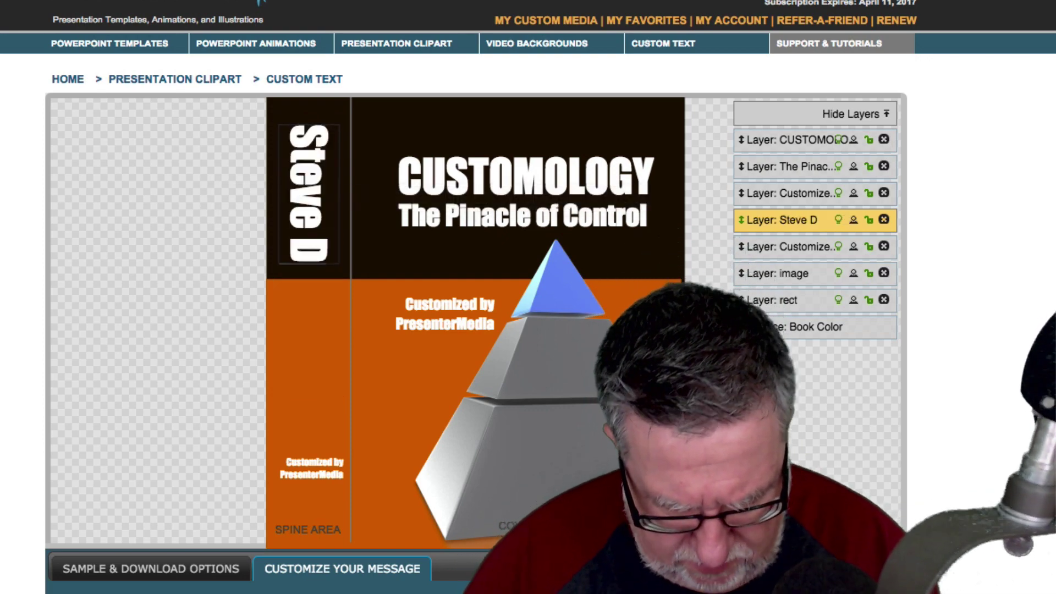
pyautogui.click(191, 280)
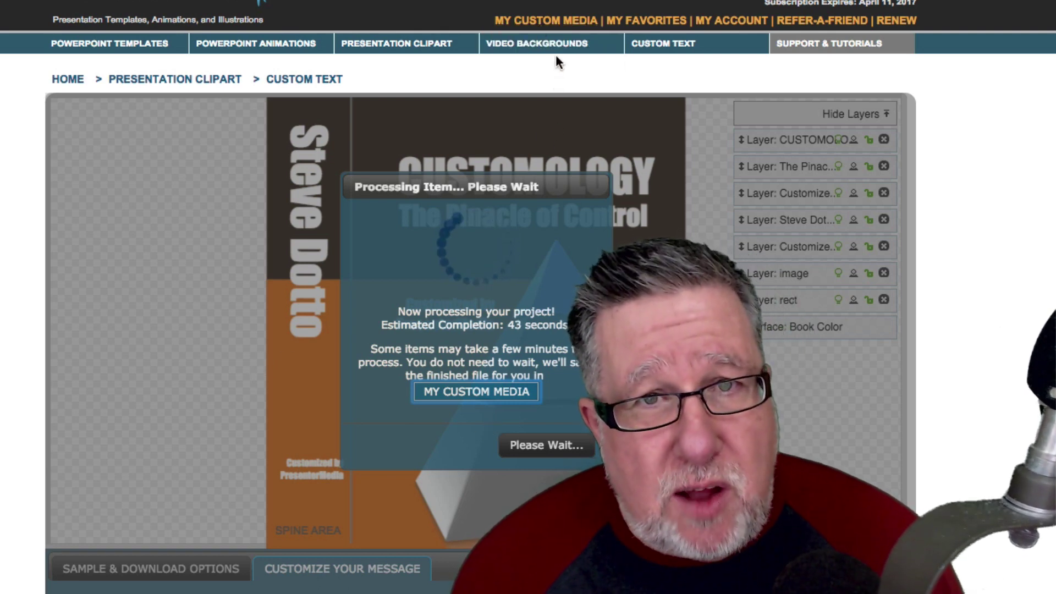
# Step: In My Custom Media, start a finished project's download and dismiss the save dialog while the 1000x750 PNG clipart processes
pyautogui.click(543, 21)
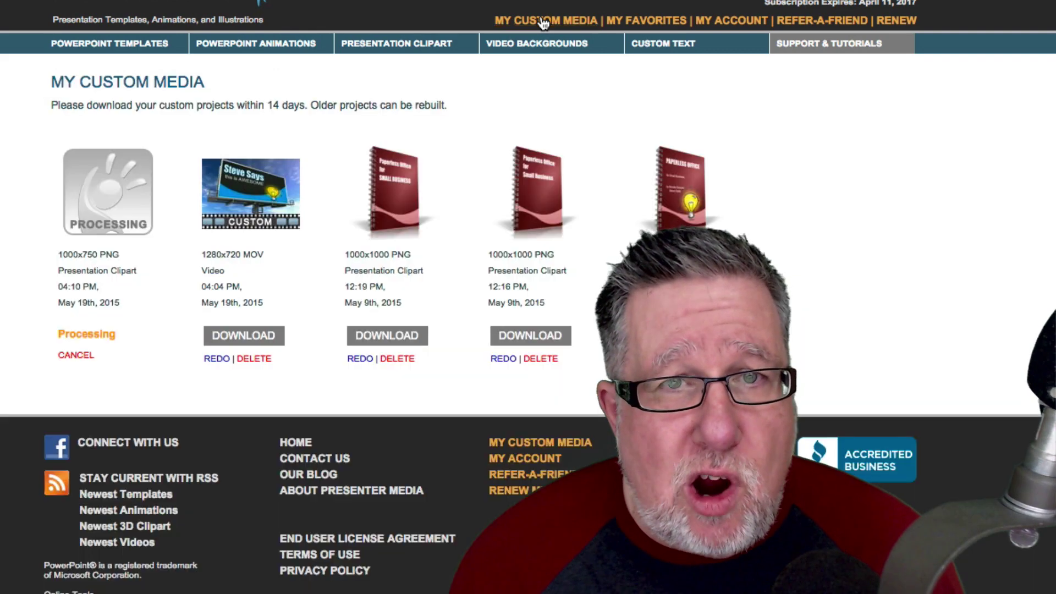
pyautogui.click(400, 220)
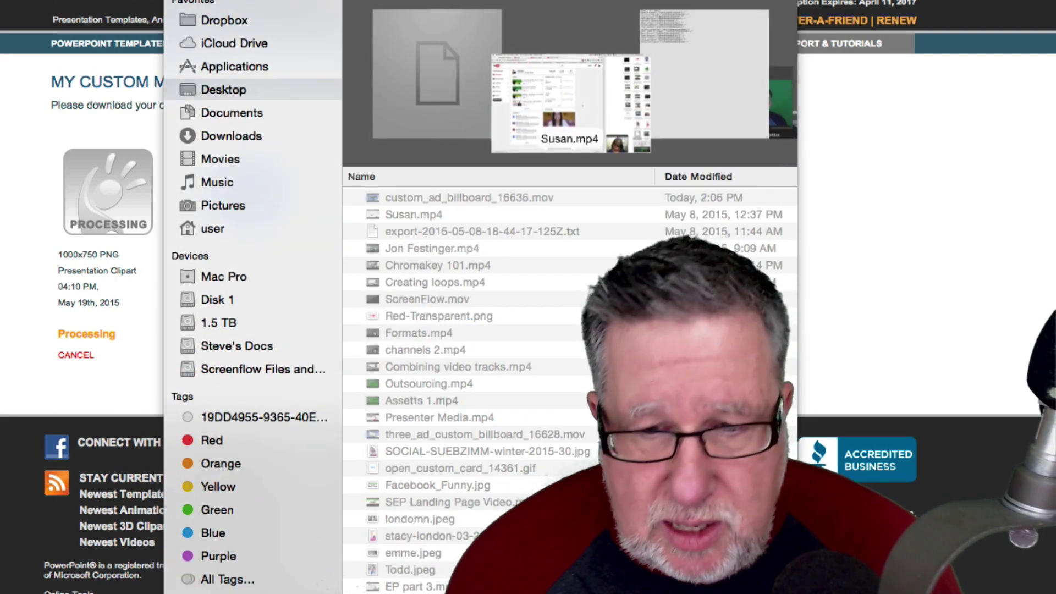
pyautogui.press('Return')
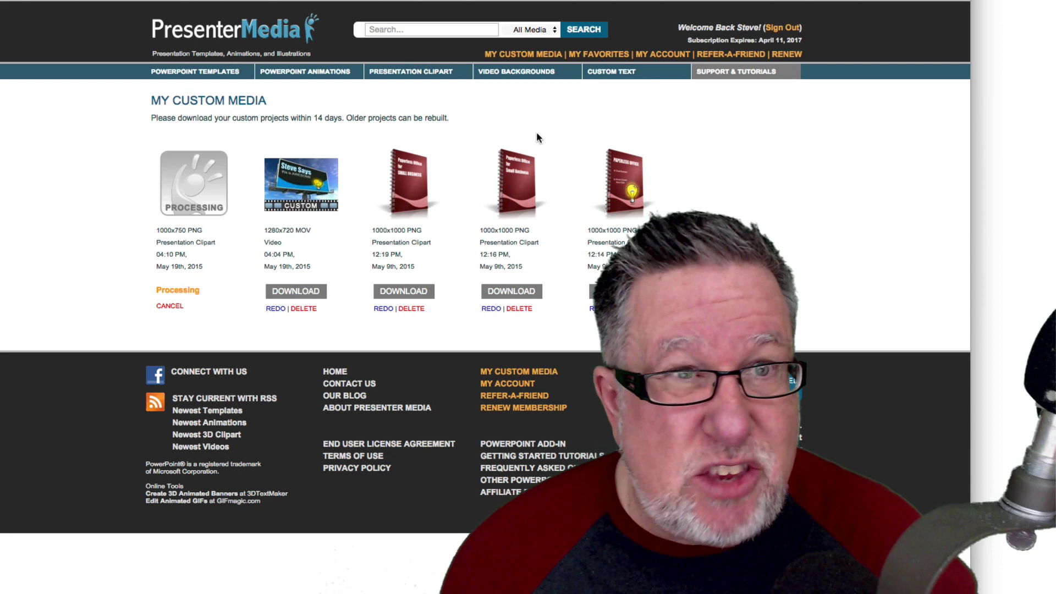
# Step: Open the RENEW Subscriptions page with the $49.95 one-year and $79.95 two-year plans
pyautogui.moveTo(324, 91)
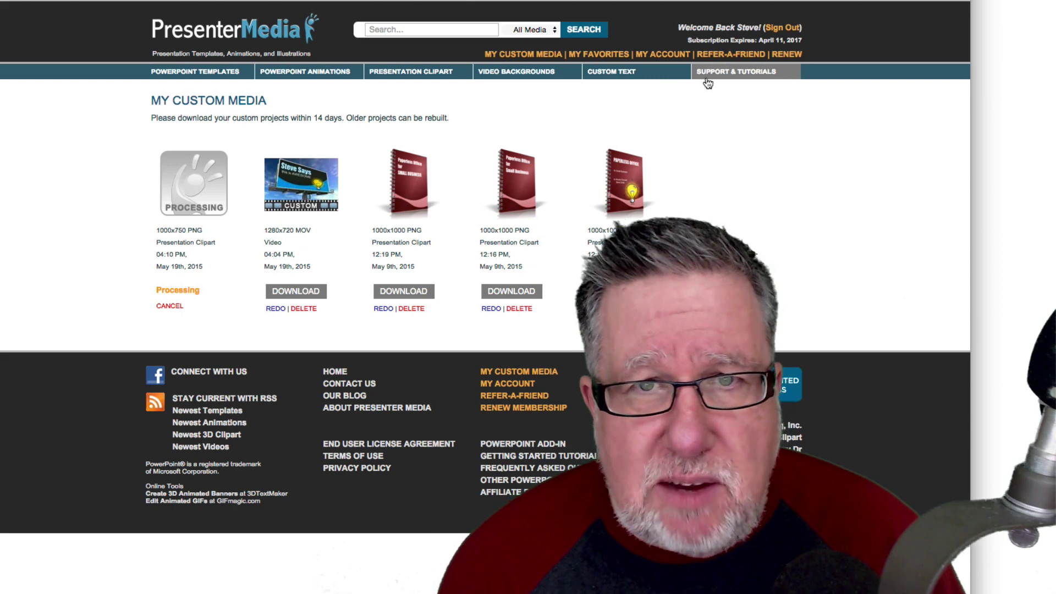
pyautogui.moveTo(737, 69)
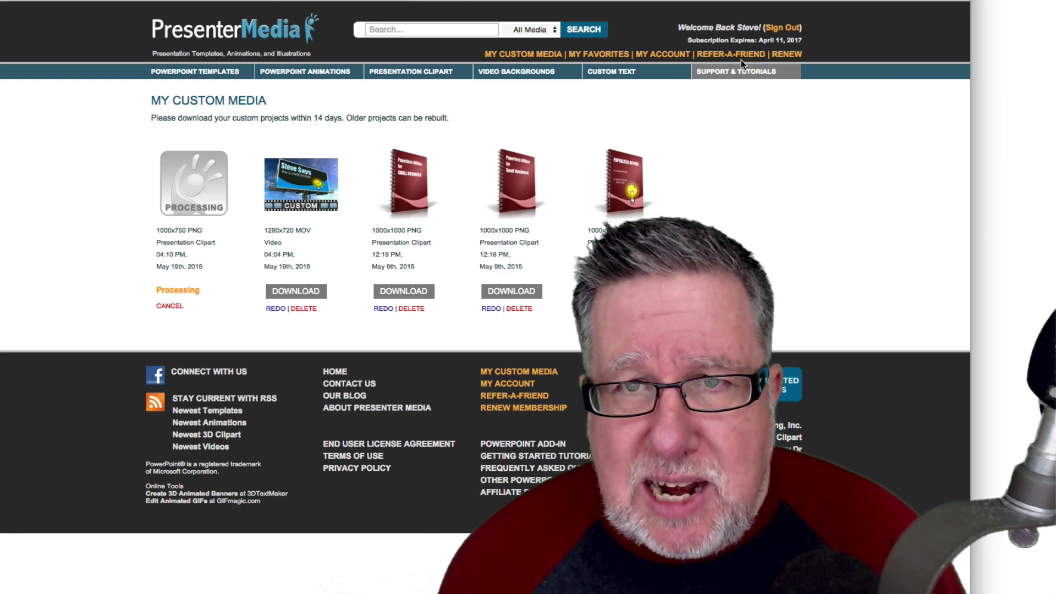
pyautogui.click(787, 54)
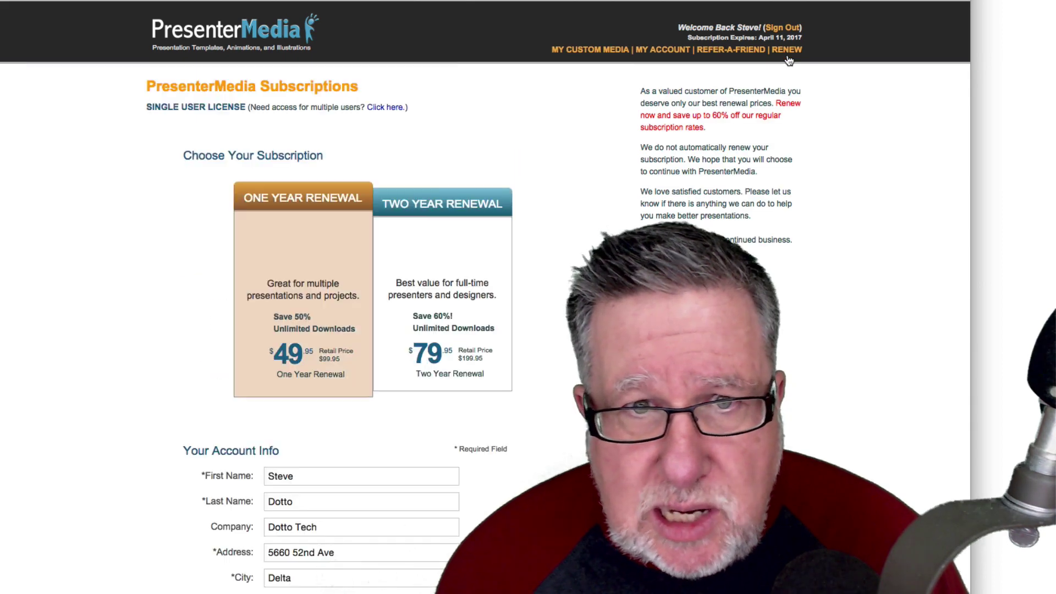